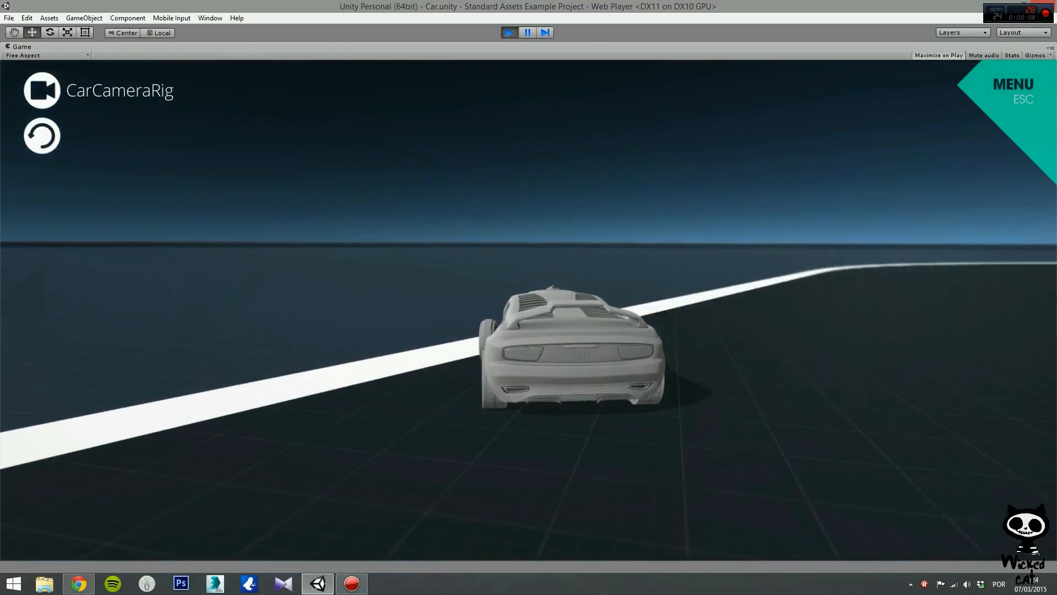
{"action": "key", "text": "Right"}
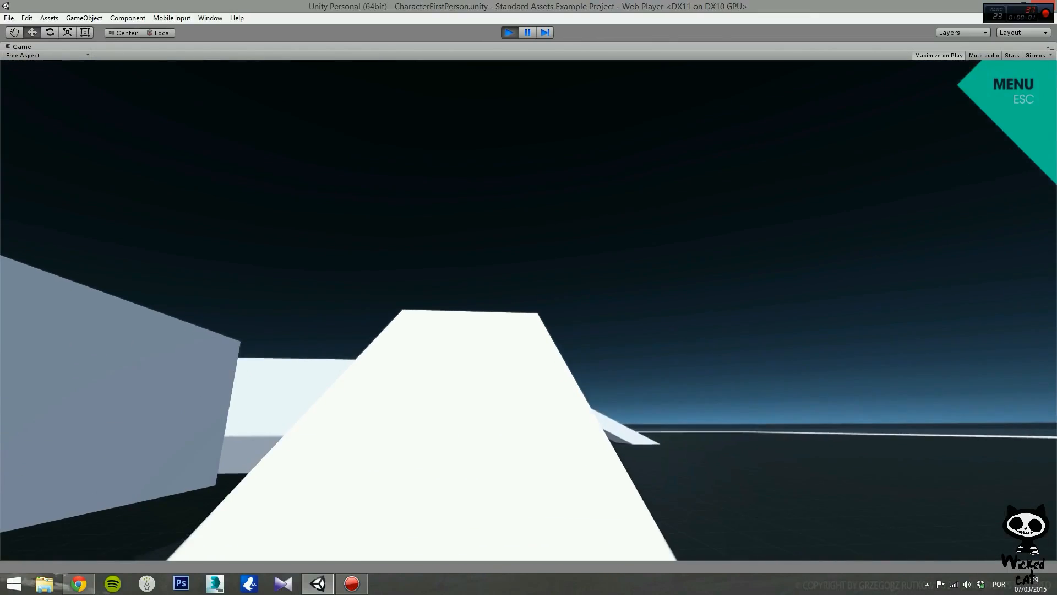
{"action": "key", "text": "w"}
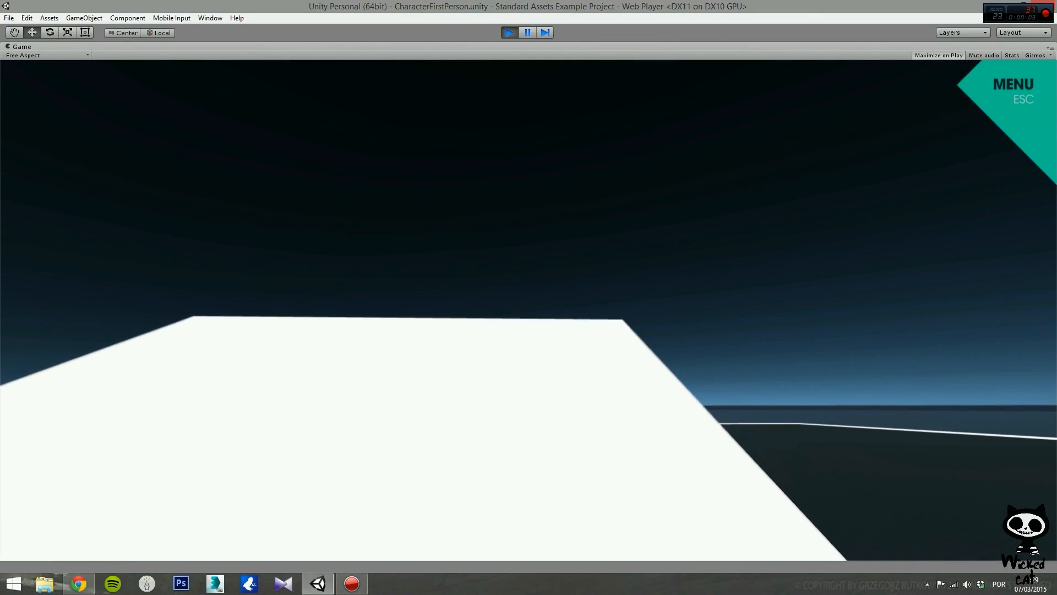
{"action": "key", "text": "w"}
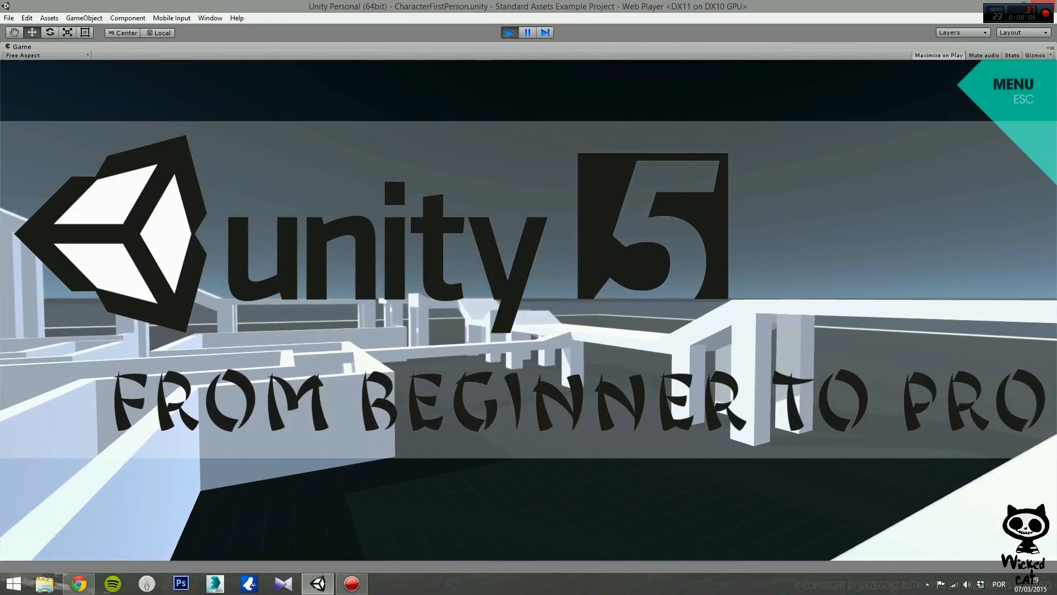
{"action": "key", "text": "w"}
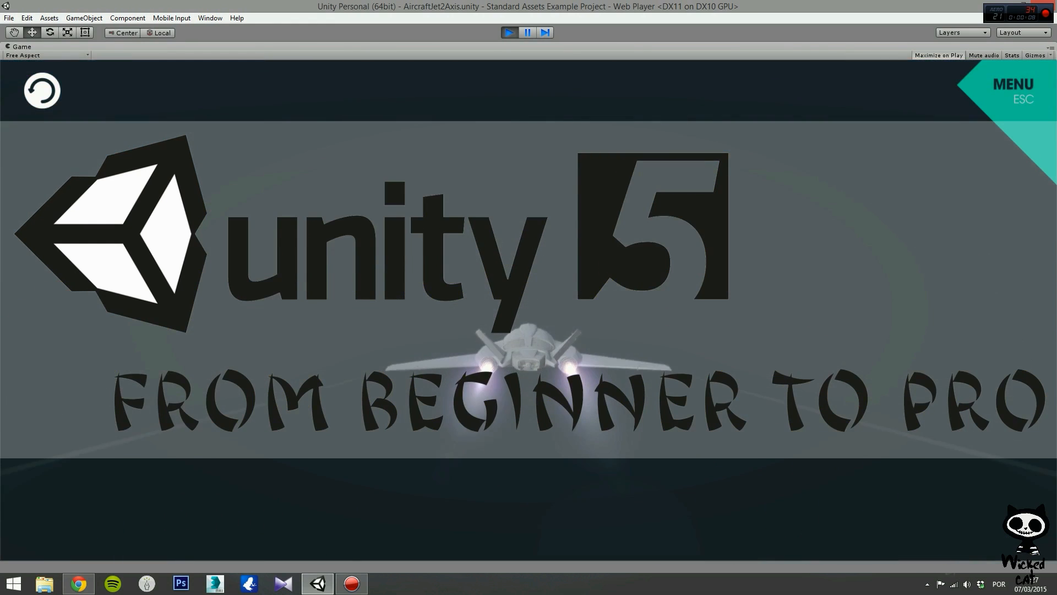
{"action": "key", "text": "a"}
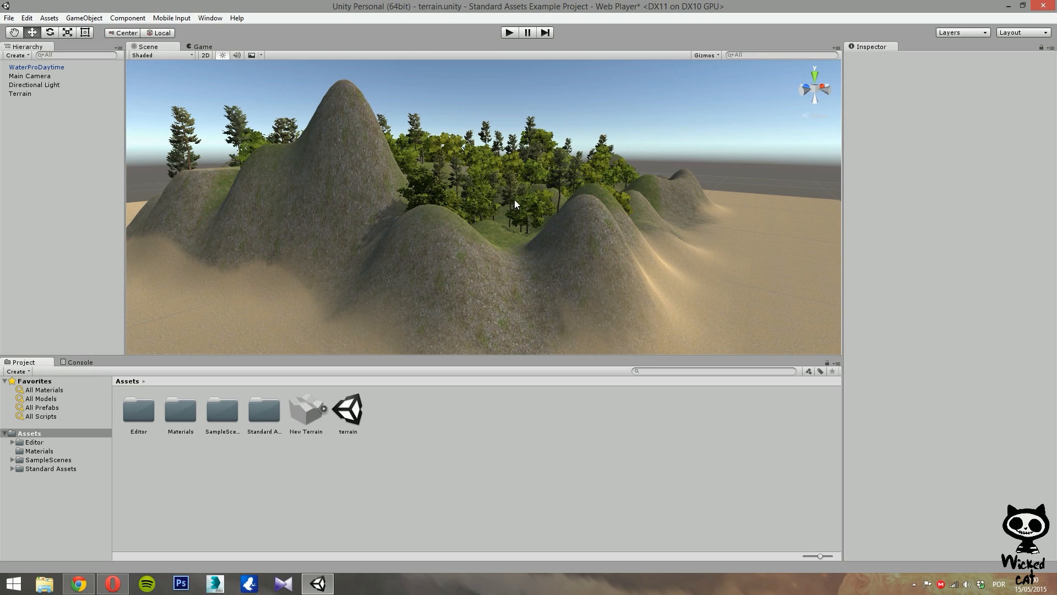
{"action": "mouse_move", "coordinate": [537, 189]}
{"action": "right_mouse_down"}
{"action": "mouse_move", "coordinate": [506, 207]}
{"action": "mouse_move", "coordinate": [491, 193]}
{"action": "mouse_move", "coordinate": [523, 172]}
{"action": "mouse_move", "coordinate": [542, 208]}
{"action": "right_mouse_up"}
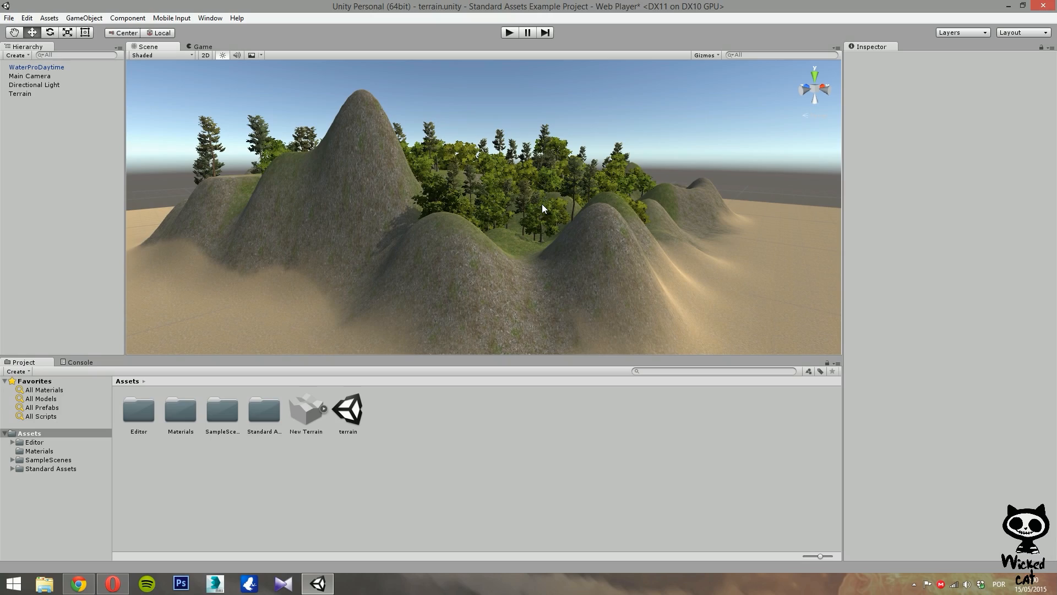
{"action": "right_click_drag", "start_coordinate": [563, 208], "coordinate": [728, 269]}
{"action": "key", "text": "w"}
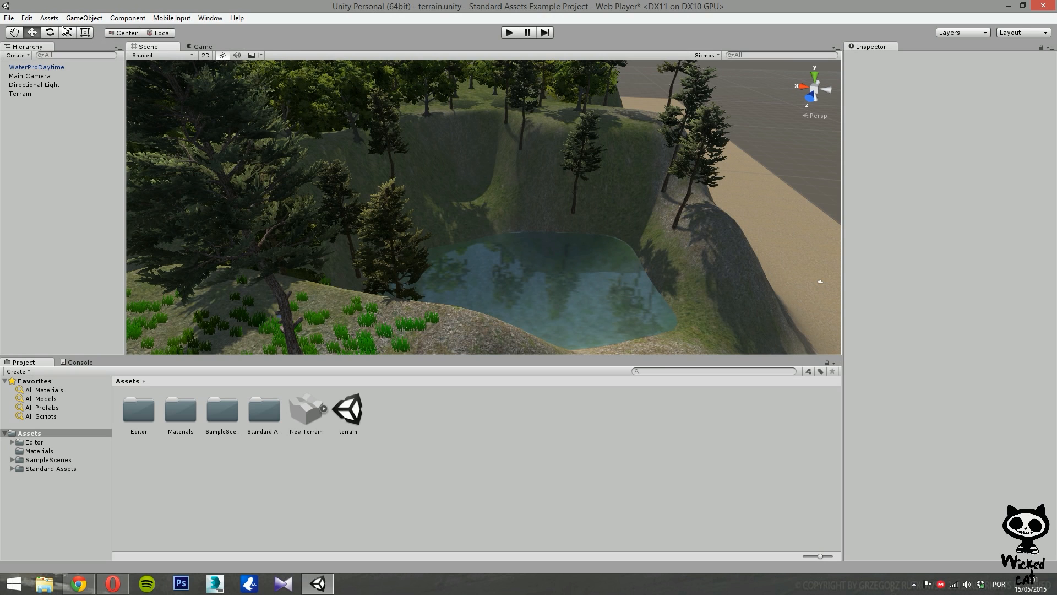
{"action": "left_click", "coordinate": [39, 17]}
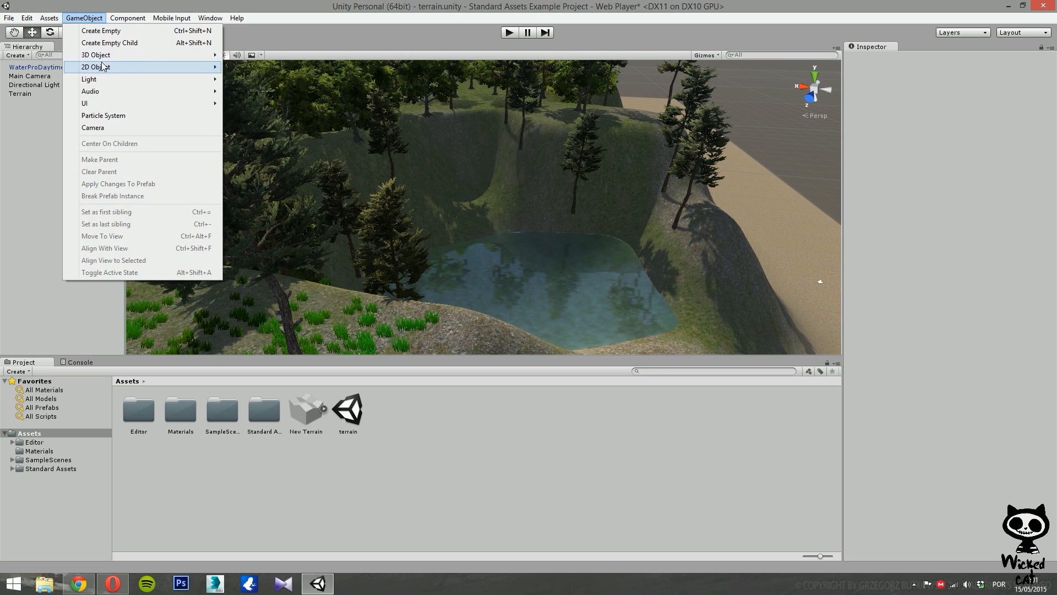
{"action": "mouse_move", "coordinate": [98, 99]}
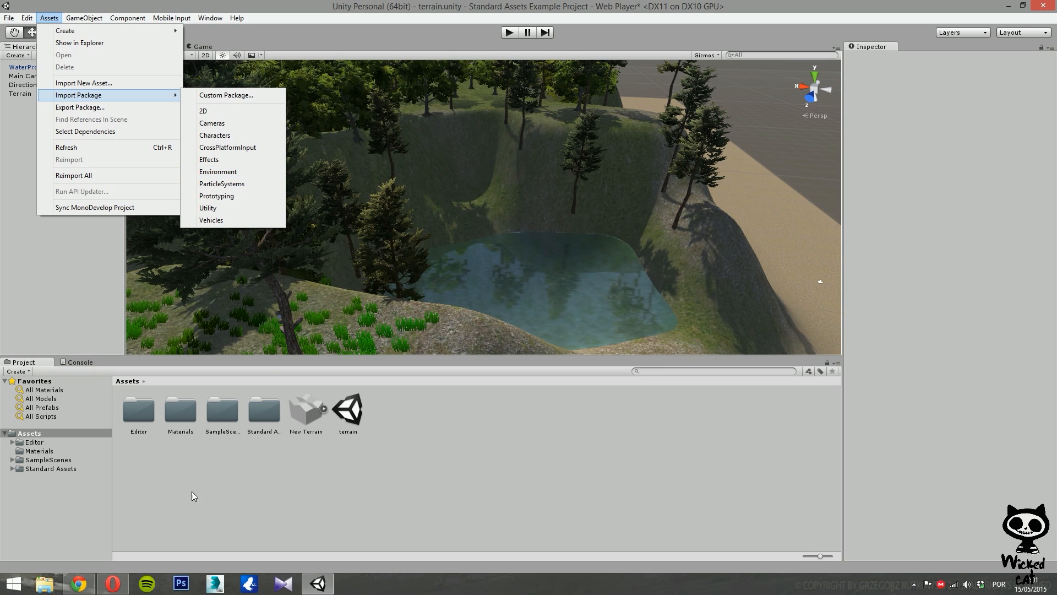
{"action": "left_click", "coordinate": [211, 496]}
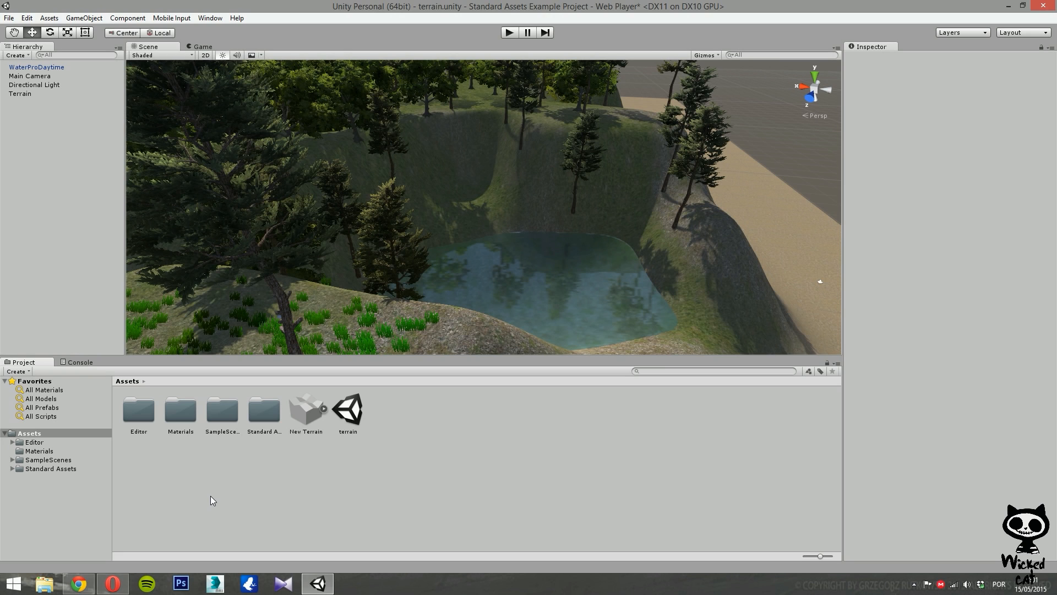
Open the Standard Assets > Environment > Water > Water4 > Prefabs folder in the project.
{"action": "left_click", "coordinate": [35, 469]}
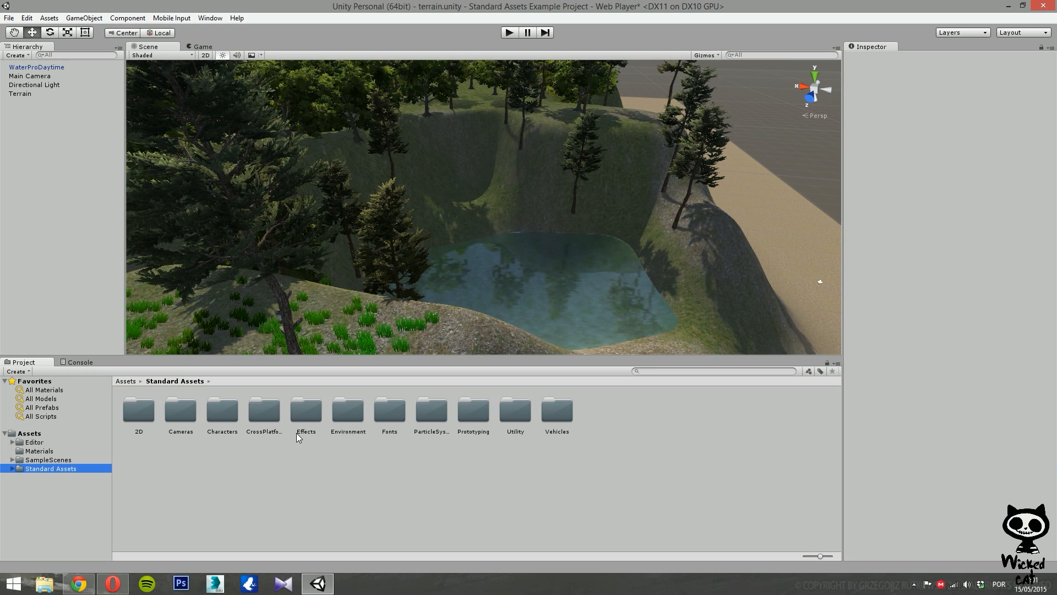
{"action": "double_click", "coordinate": [355, 432]}
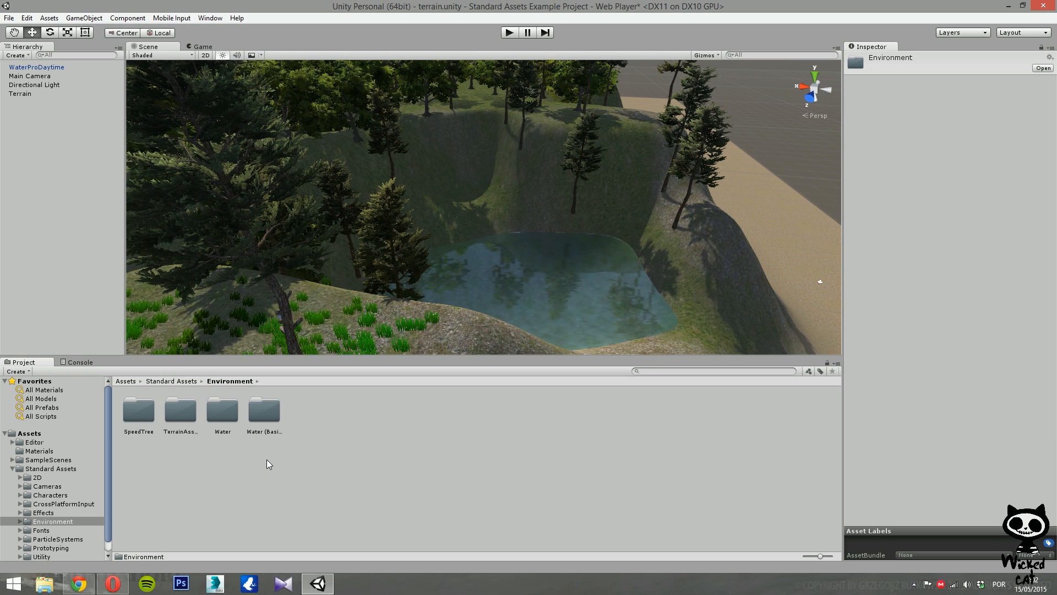
{"action": "left_click", "coordinate": [252, 433]}
{"action": "left_click", "coordinate": [222, 418]}
{"action": "double_click", "coordinate": [223, 419]}
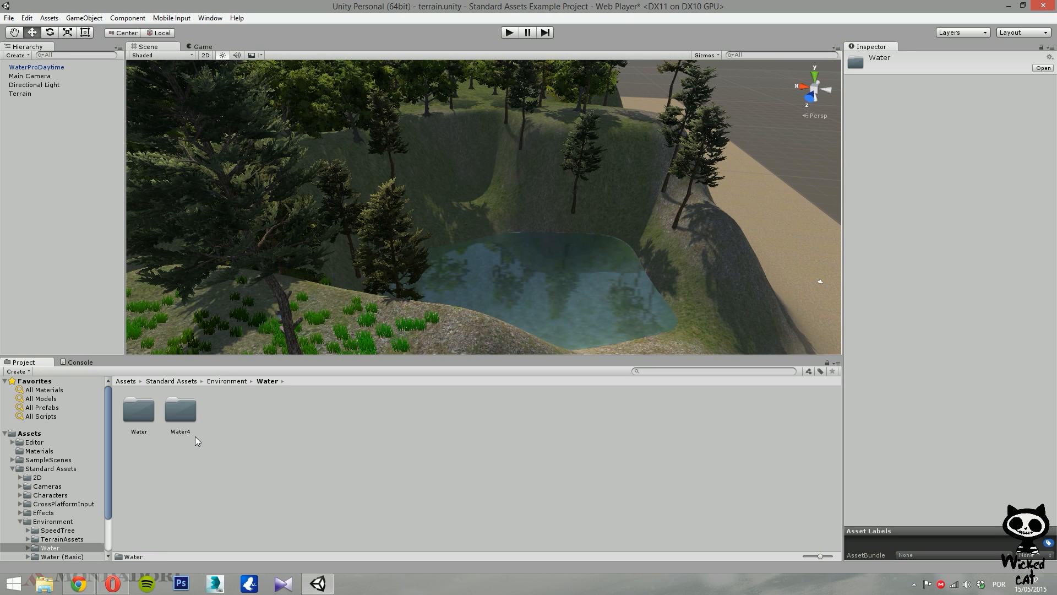
{"action": "left_click", "coordinate": [143, 418]}
{"action": "left_click", "coordinate": [181, 407]}
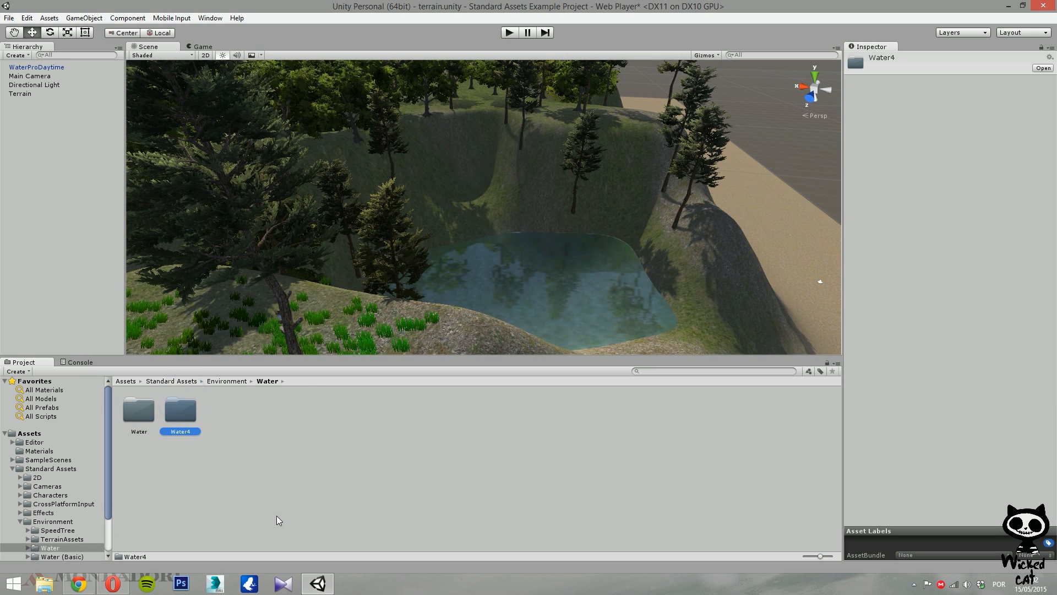
{"action": "double_click", "coordinate": [184, 409]}
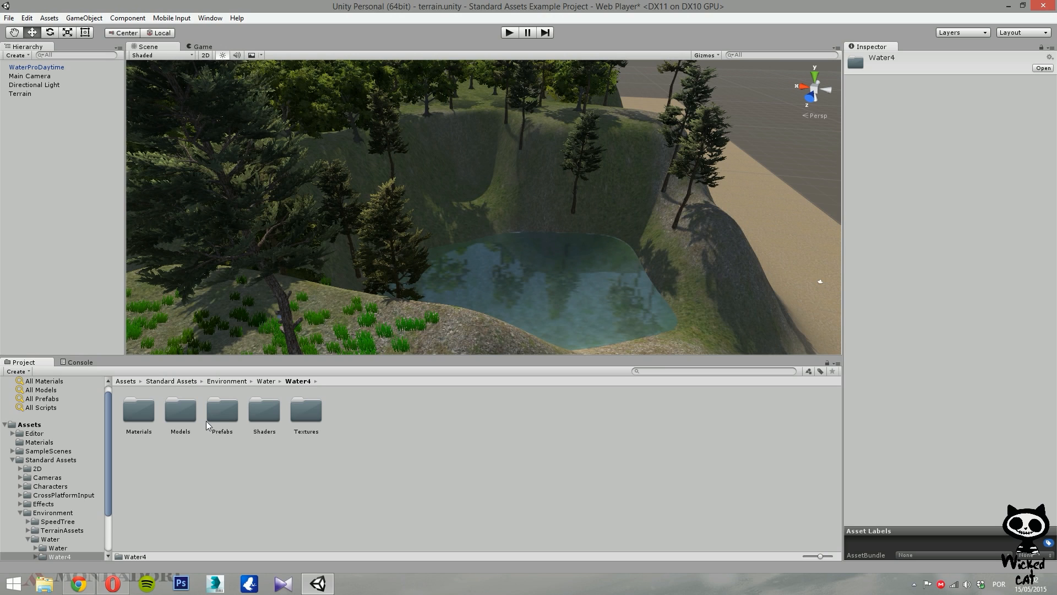
{"action": "double_click", "coordinate": [223, 411]}
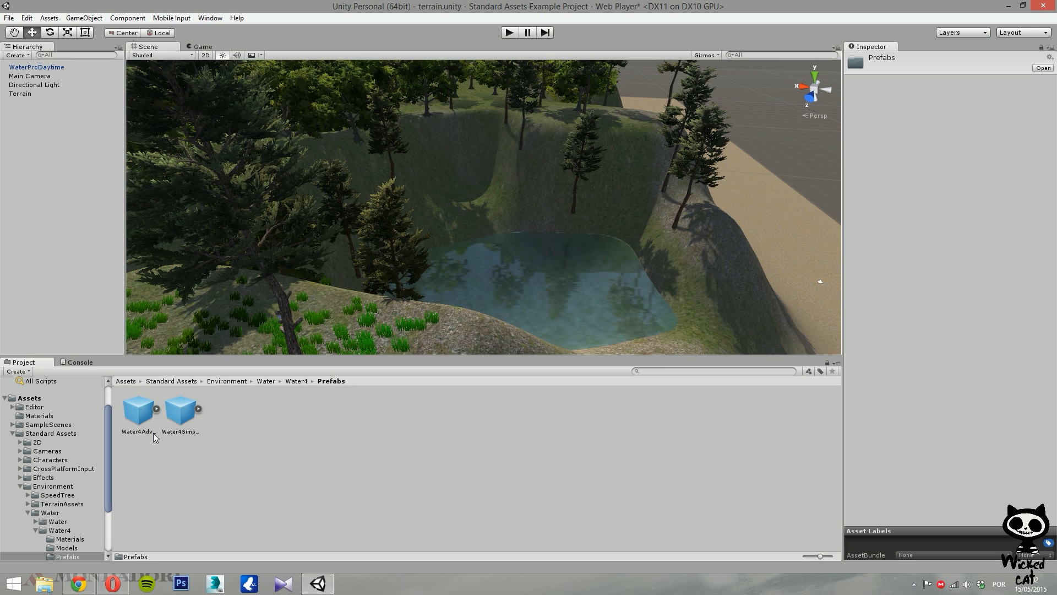
Compare the Water4Simple and Water4Advanced prefabs by selecting each in turn and examining their components.
{"action": "left_click", "coordinate": [181, 414]}
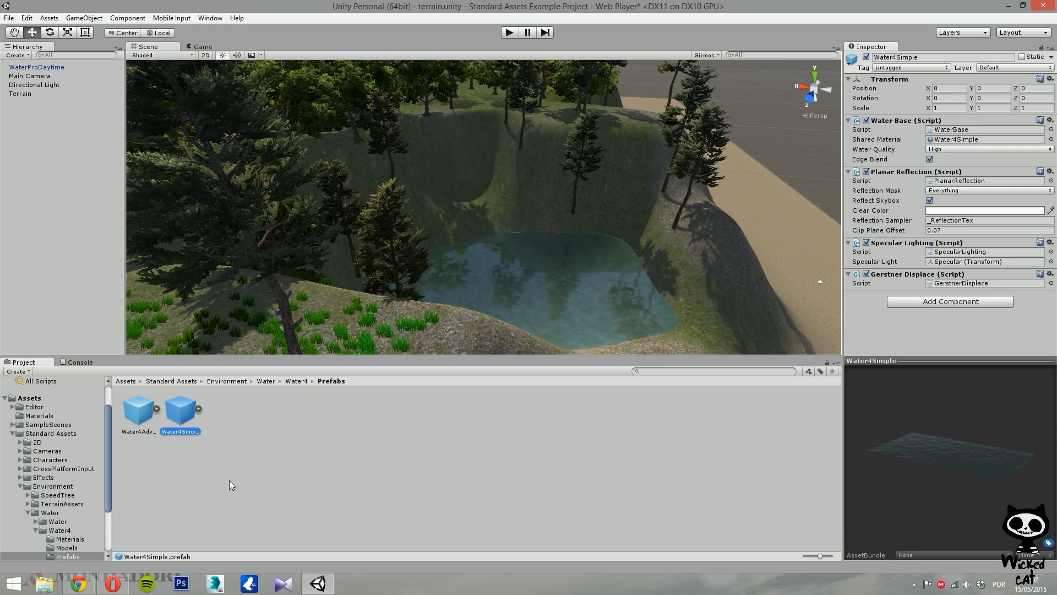
{"action": "left_click", "coordinate": [132, 426]}
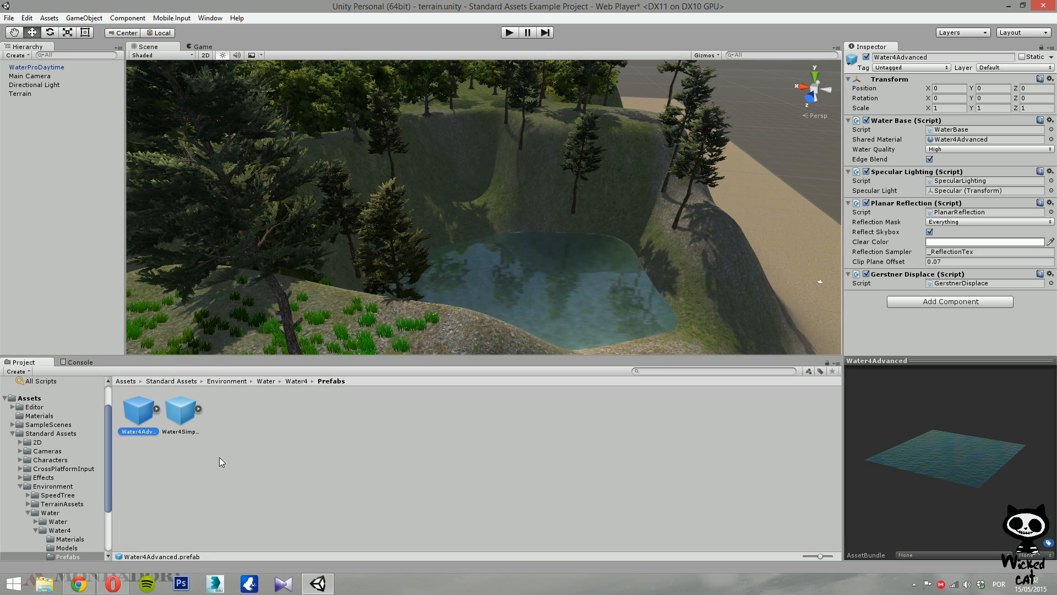
{"action": "left_click", "coordinate": [175, 425]}
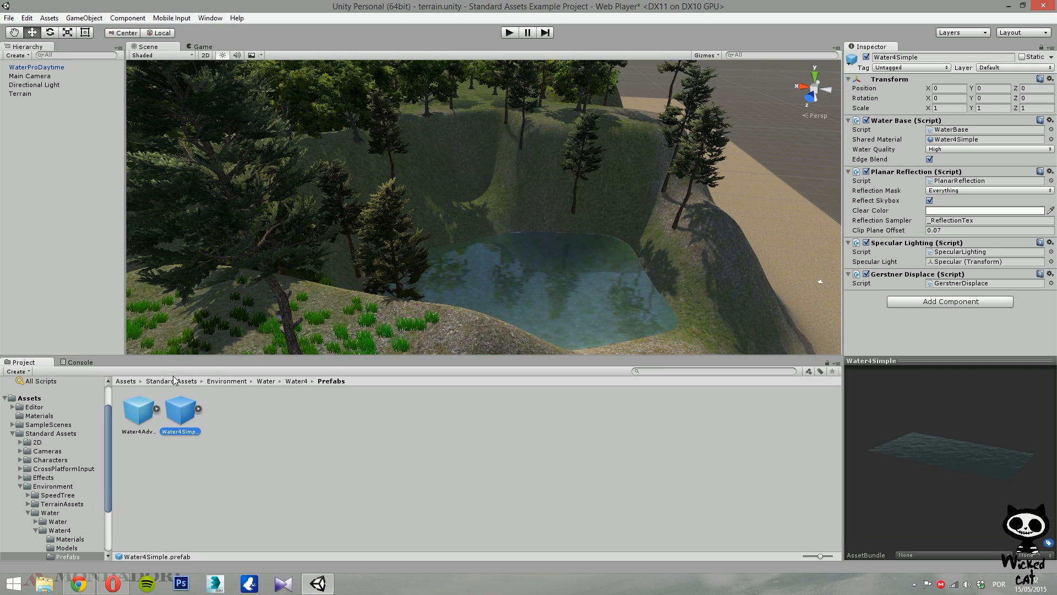
{"action": "left_click", "coordinate": [142, 408]}
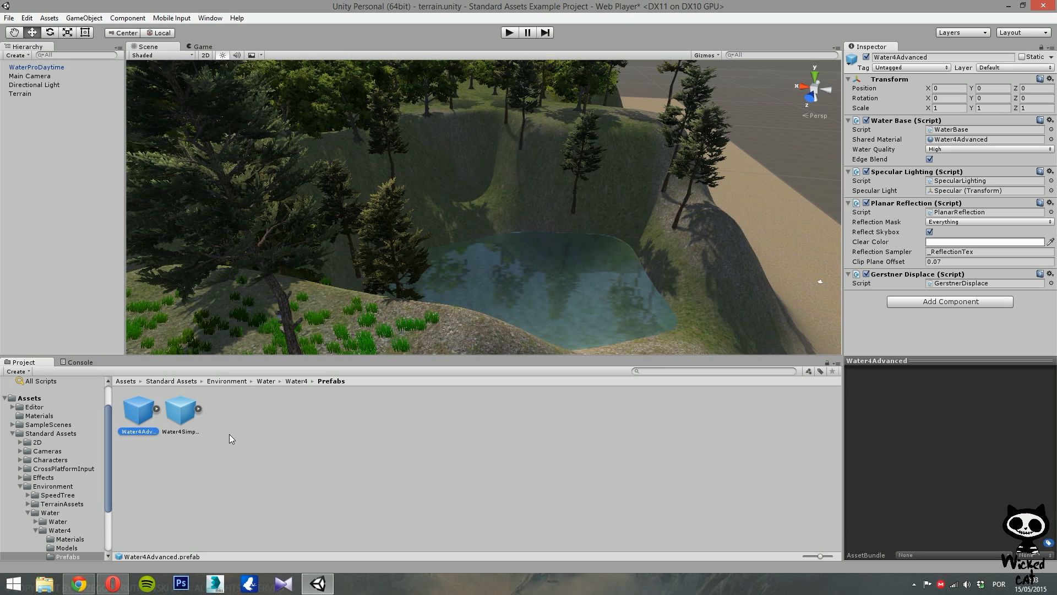
{"action": "left_click", "coordinate": [177, 417]}
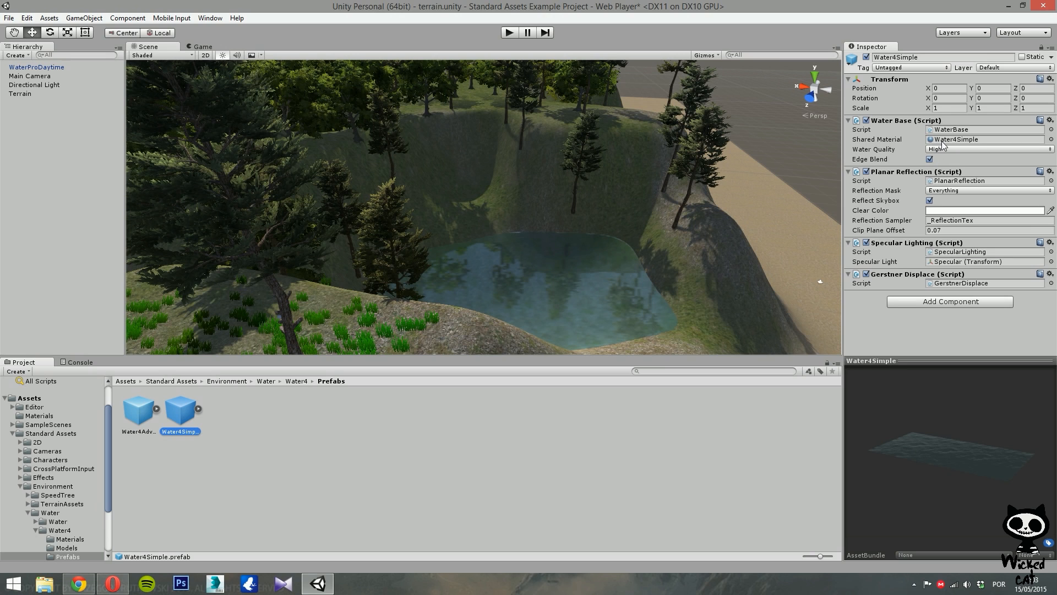
{"action": "left_click", "coordinate": [145, 409]}
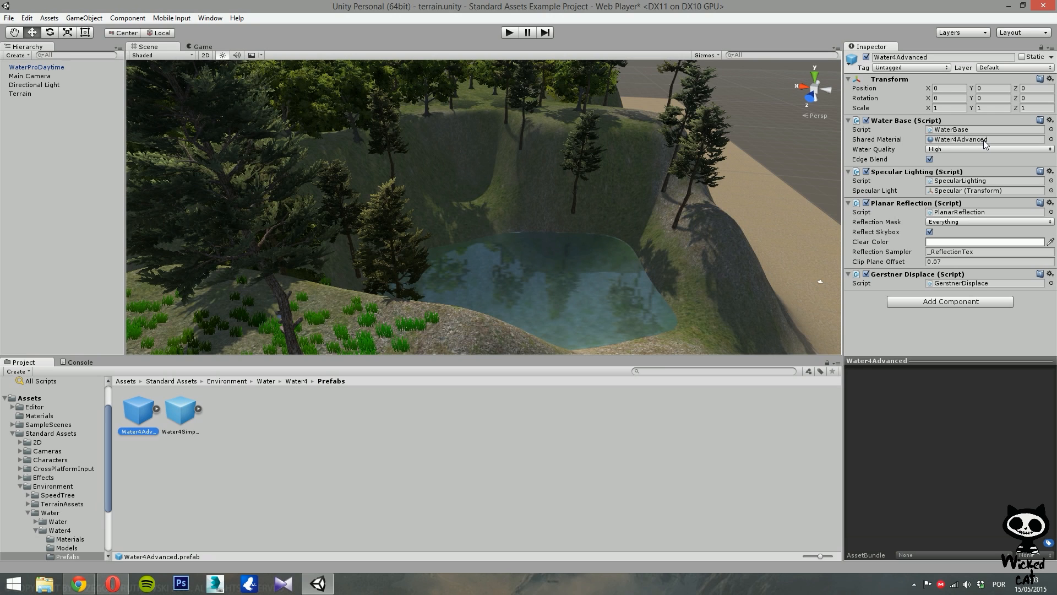
Locate the Water4Advanced shared material and compare its shader properties with those of the Water4Simple material.
{"action": "left_click", "coordinate": [942, 143]}
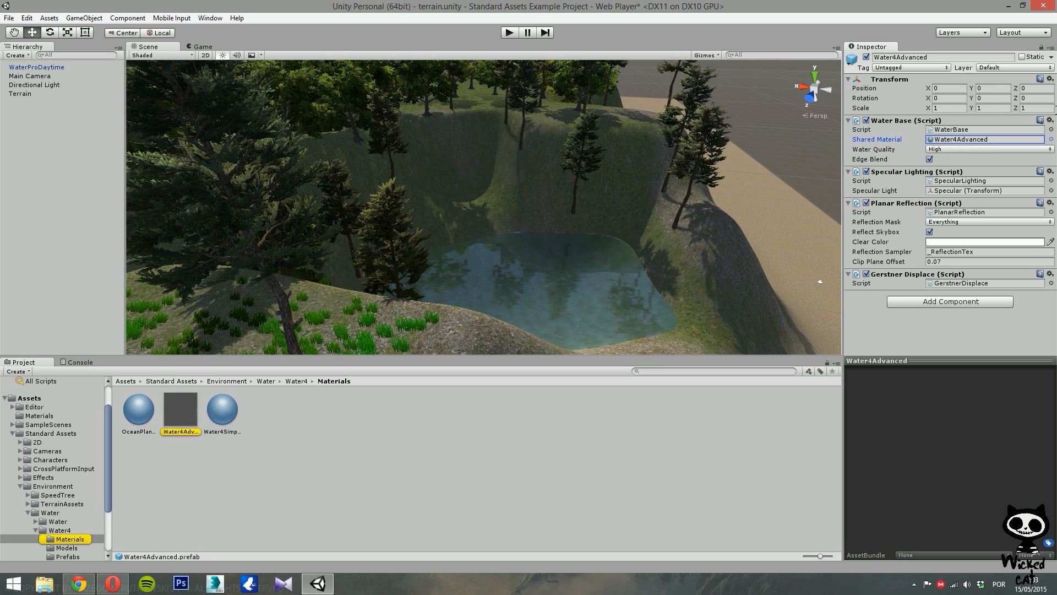
{"action": "left_click", "coordinate": [181, 413]}
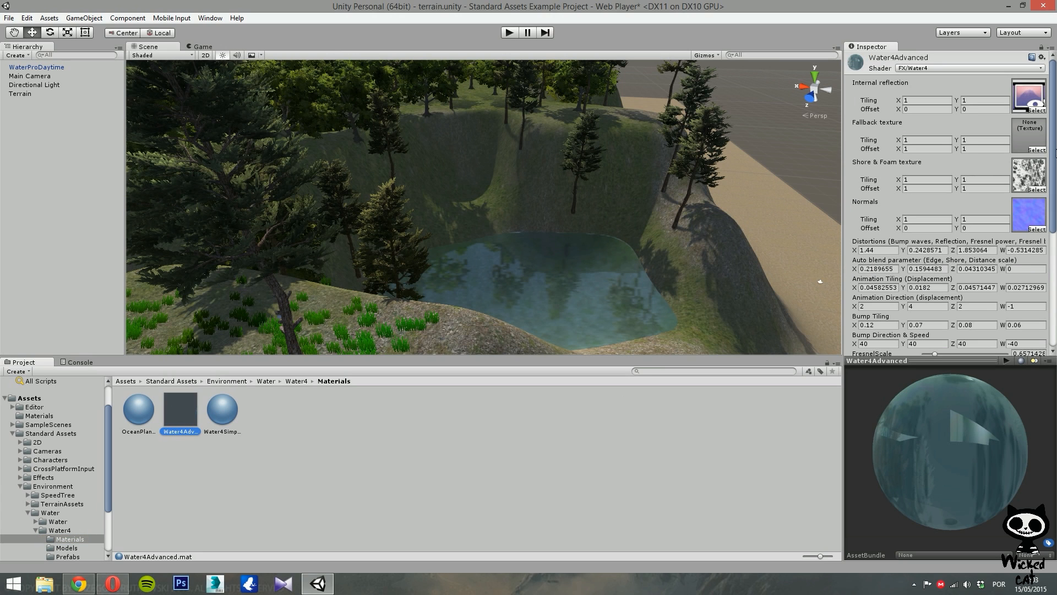
{"action": "left_click_drag", "start_coordinate": [1054, 124], "coordinate": [1056, 151]}
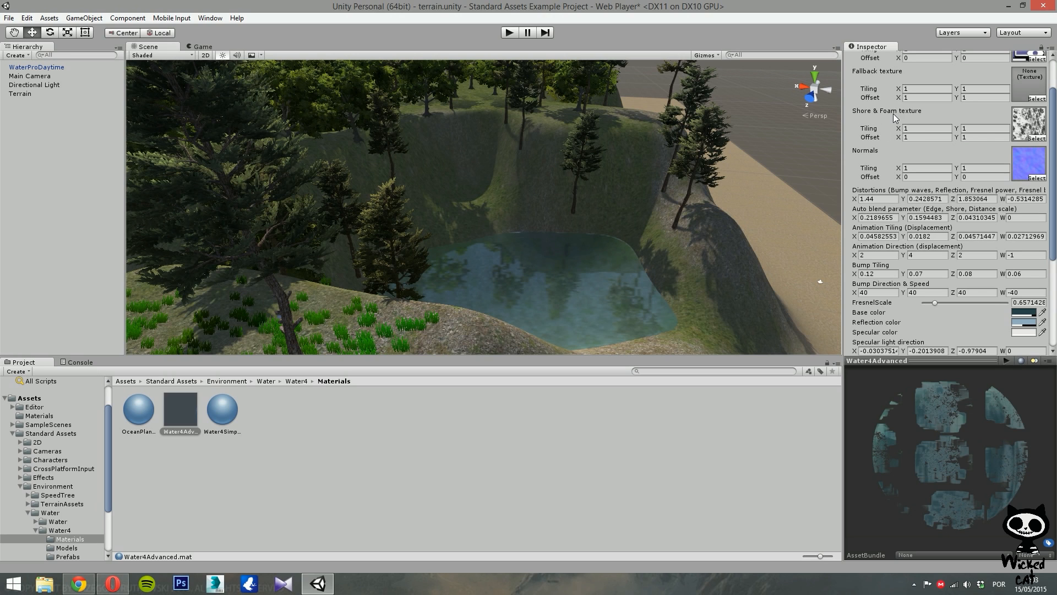
{"action": "left_click", "coordinate": [223, 420]}
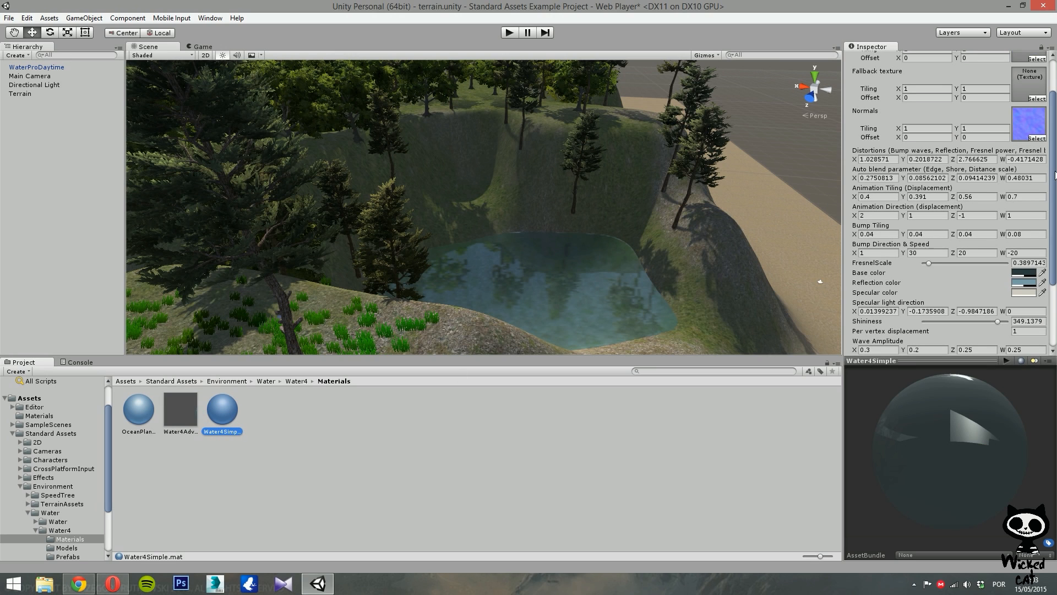
{"action": "scroll", "coordinate": [1055, 175], "scroll_direction": "up", "scroll_amount": 3}
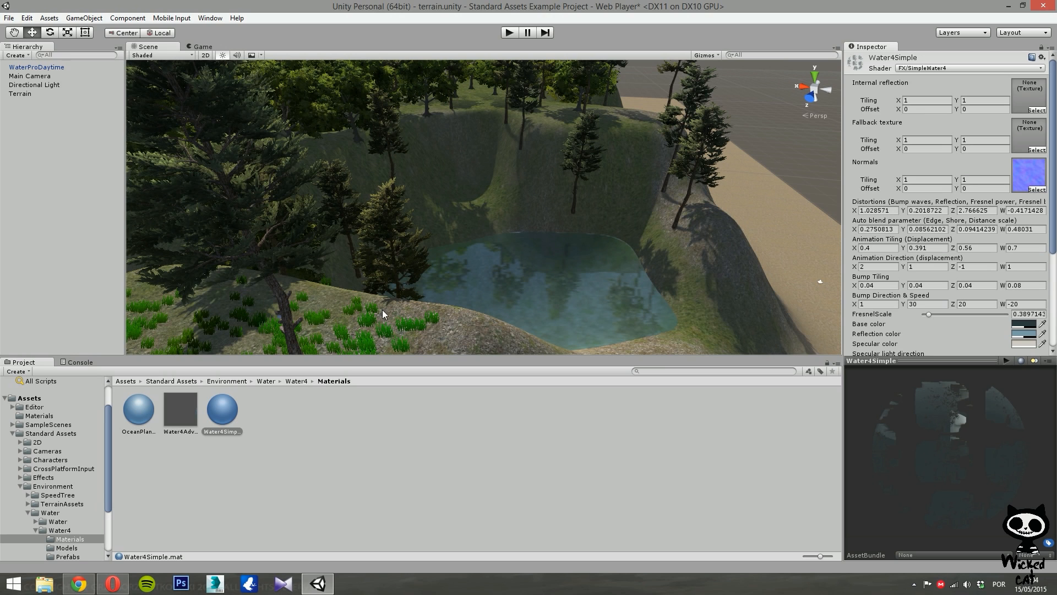
{"action": "left_click", "coordinate": [190, 414]}
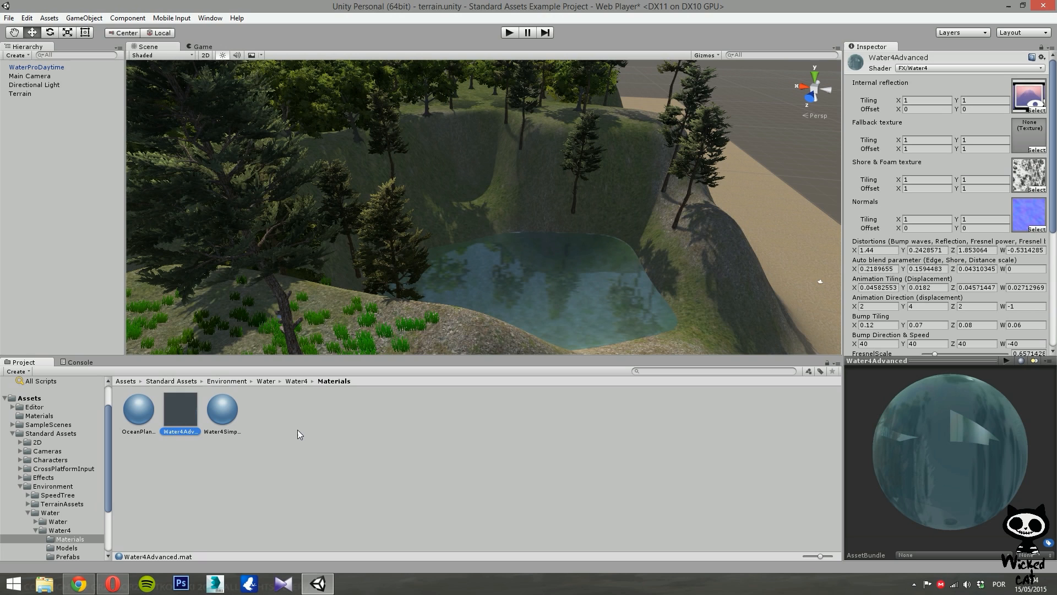
Return to the Water4 Prefabs folder and place a Water4Advanced prefab into the scene.
{"action": "left_click", "coordinate": [36, 530]}
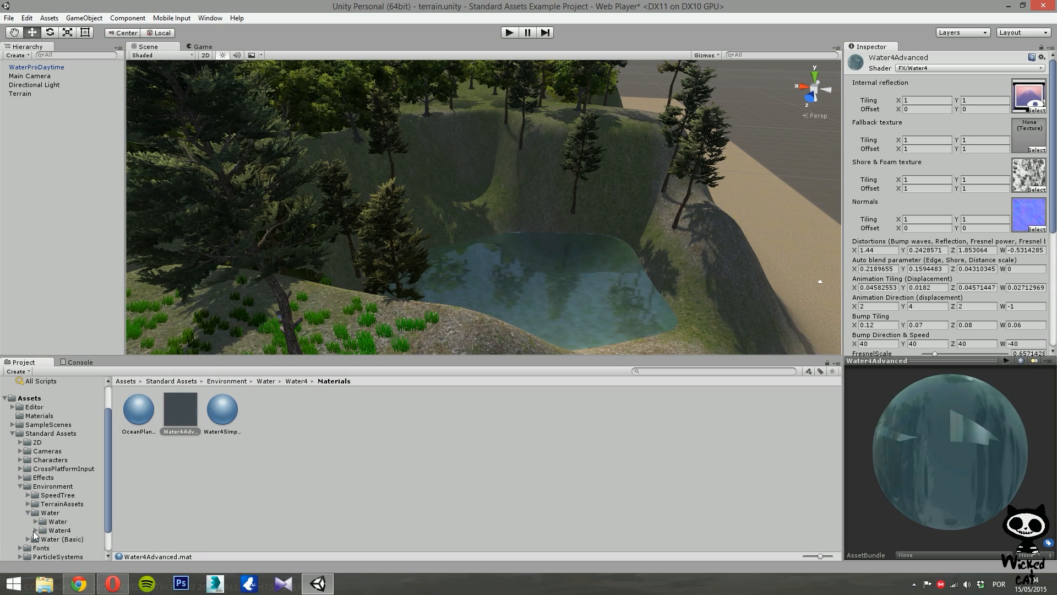
{"action": "left_click", "coordinate": [45, 530]}
{"action": "double_click", "coordinate": [220, 412]}
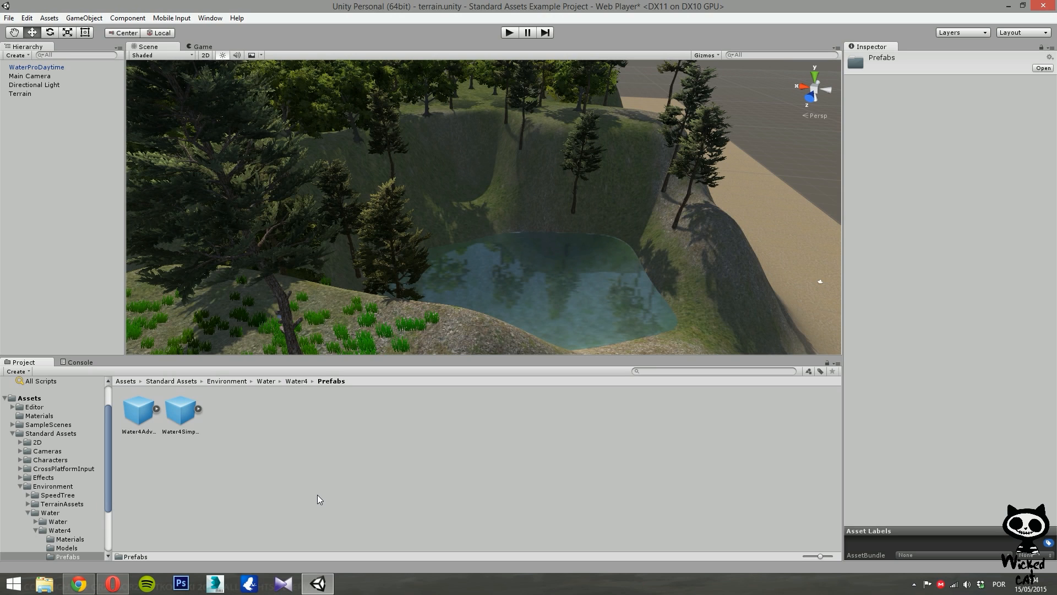
{"action": "left_click", "coordinate": [132, 419]}
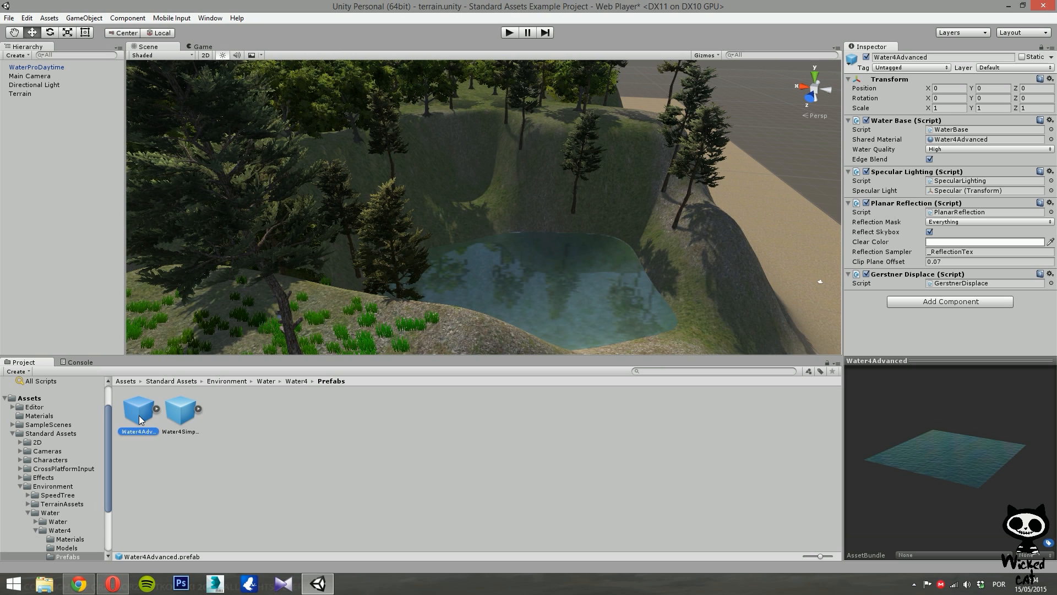
{"action": "right_click_drag", "start_coordinate": [578, 235], "coordinate": [355, 333]}
{"action": "left_click_drag", "start_coordinate": [140, 411], "coordinate": [547, 210]}
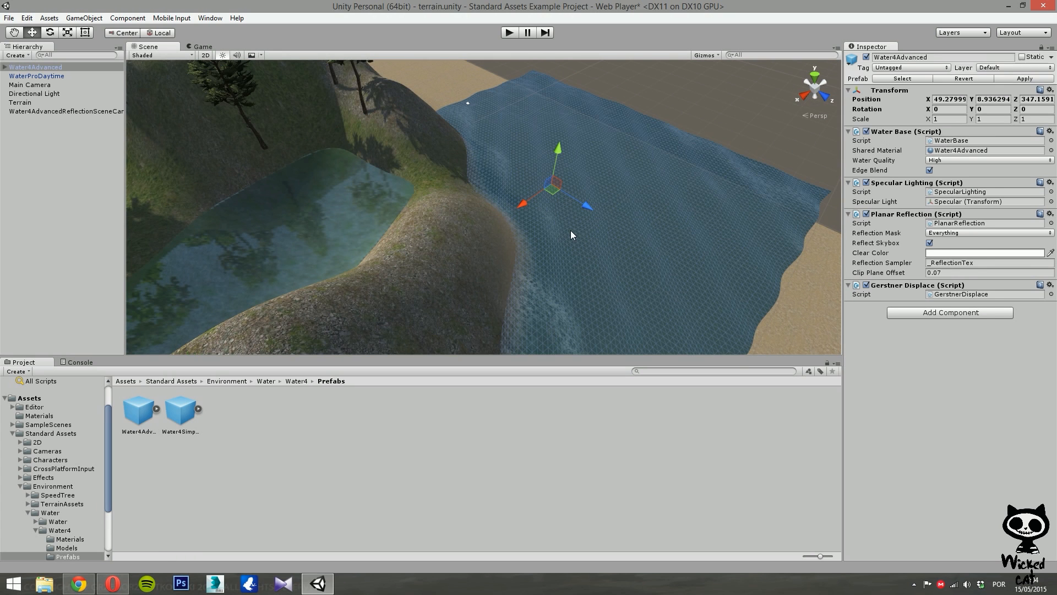
Set the Water4Advanced object's position to 0, 0, 0.
{"action": "right_click_drag", "start_coordinate": [569, 236], "coordinate": [784, 170]}
{"action": "left_click", "coordinate": [949, 99]}
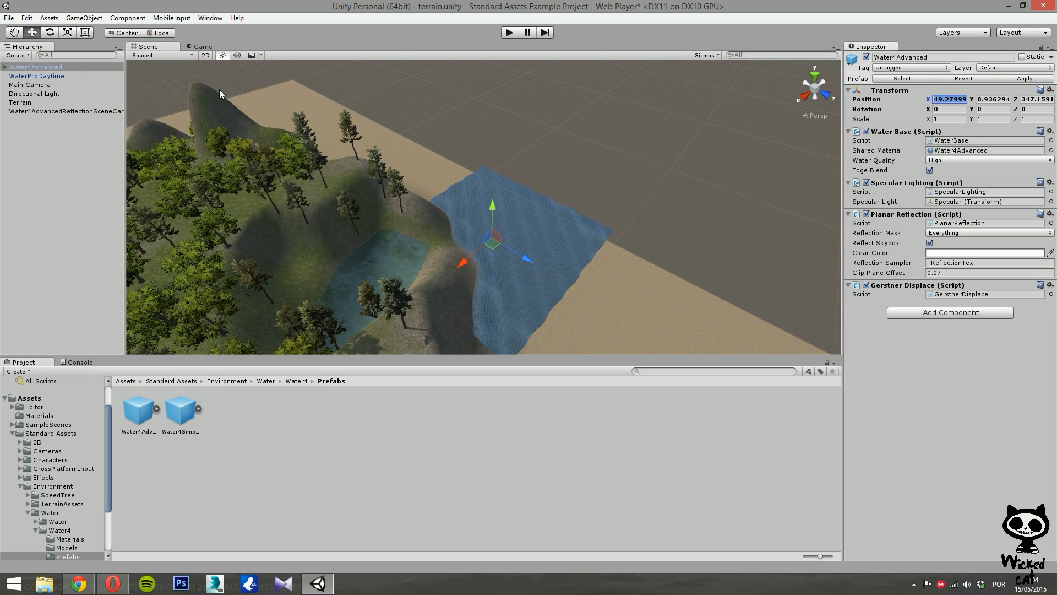
{"action": "left_click", "coordinate": [46, 67]}
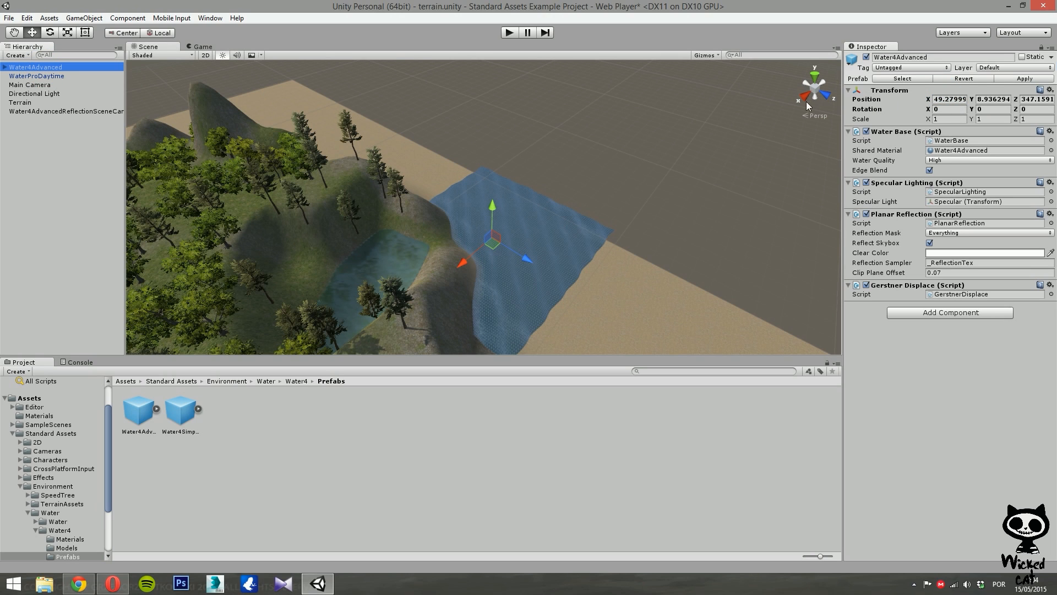
{"action": "left_click", "coordinate": [945, 100]}
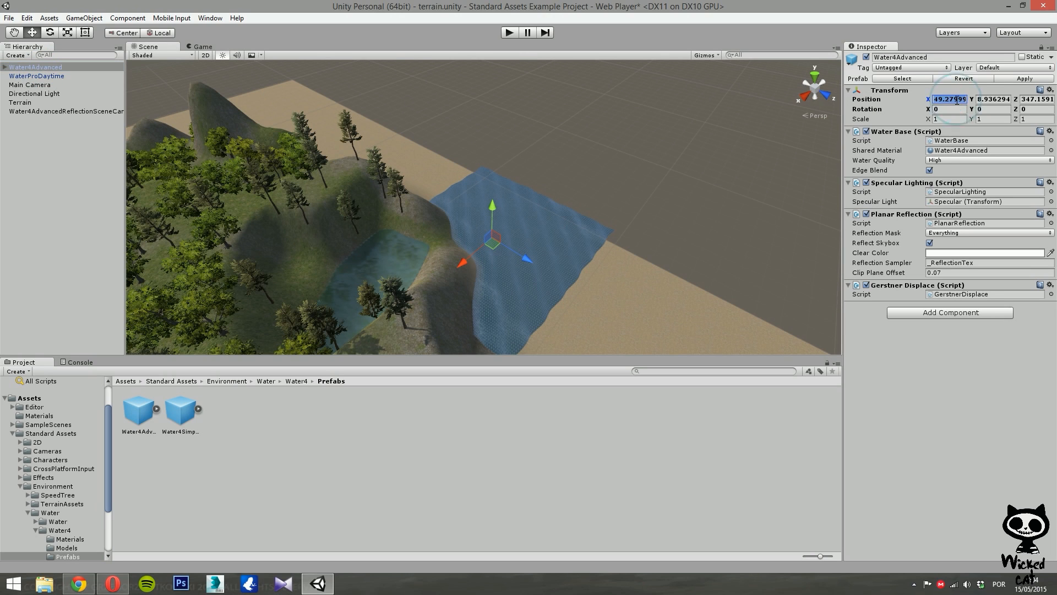
{"action": "type", "text": "0"}
{"action": "key", "text": "Tab"}
{"action": "key", "text": "Tab"}
{"action": "type", "text": "0"}
{"action": "key", "text": "shift+Tab"}
{"action": "type", "text": "0"}
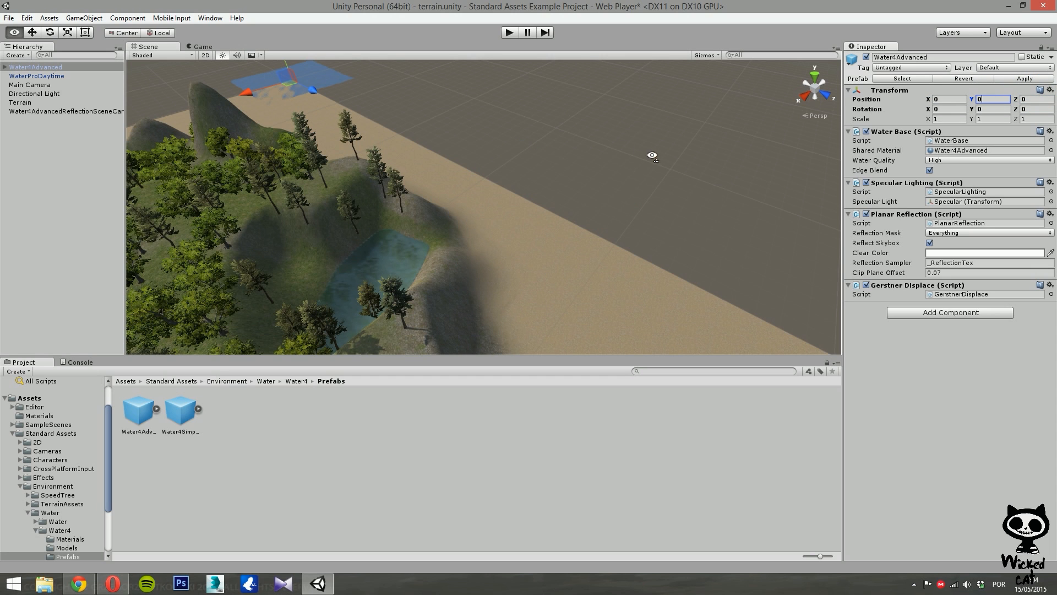
Scale the Water4Advanced object to 100 on the X and Z axes.
{"action": "left_click_drag", "start_coordinate": [652, 156], "coordinate": [548, 135], "text": "alt"}
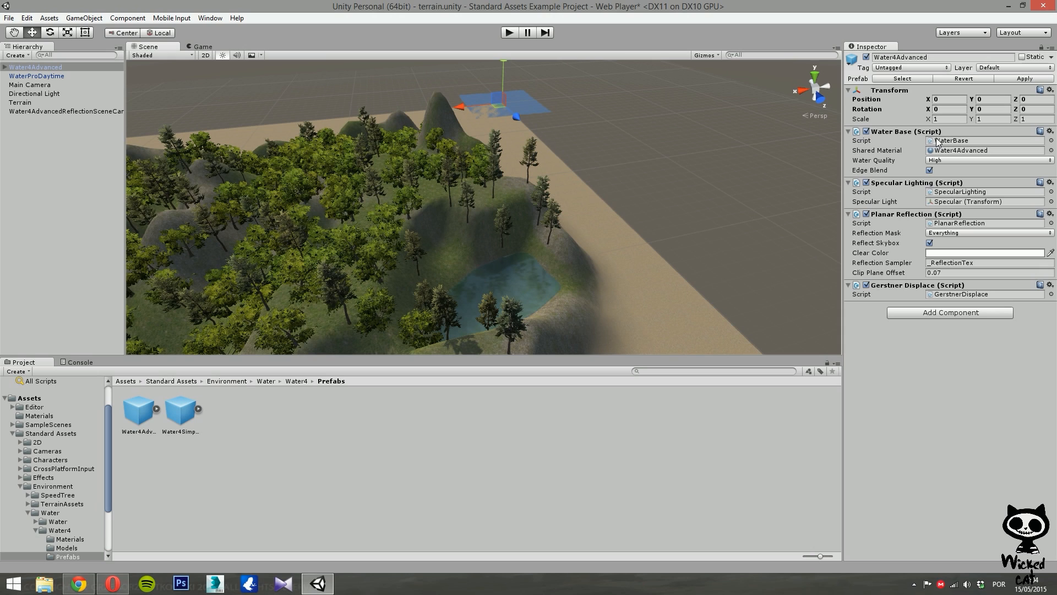
{"action": "left_click", "coordinate": [942, 119]}
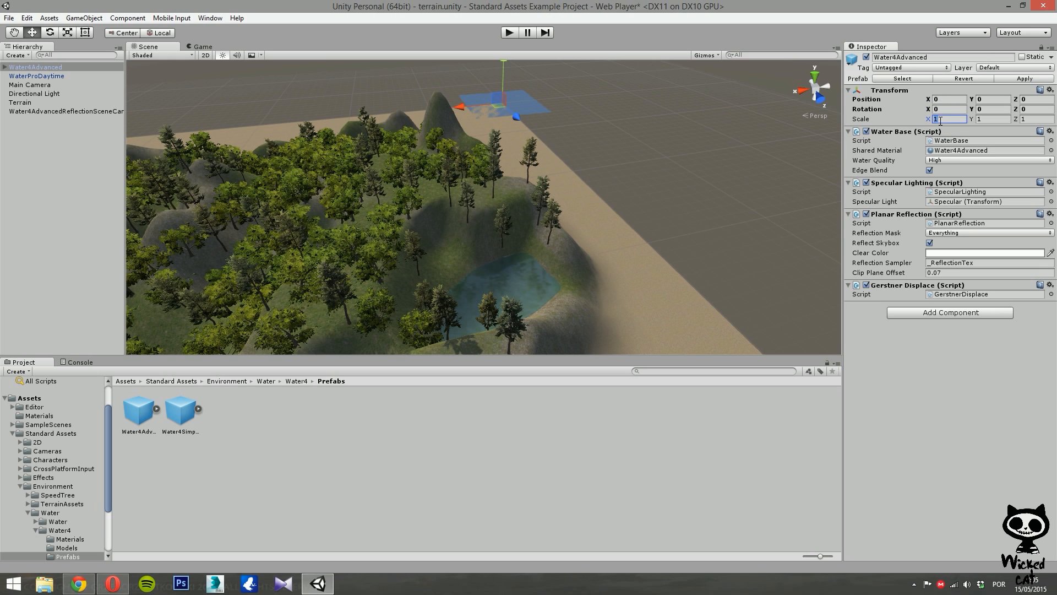
{"action": "type", "text": "100"}
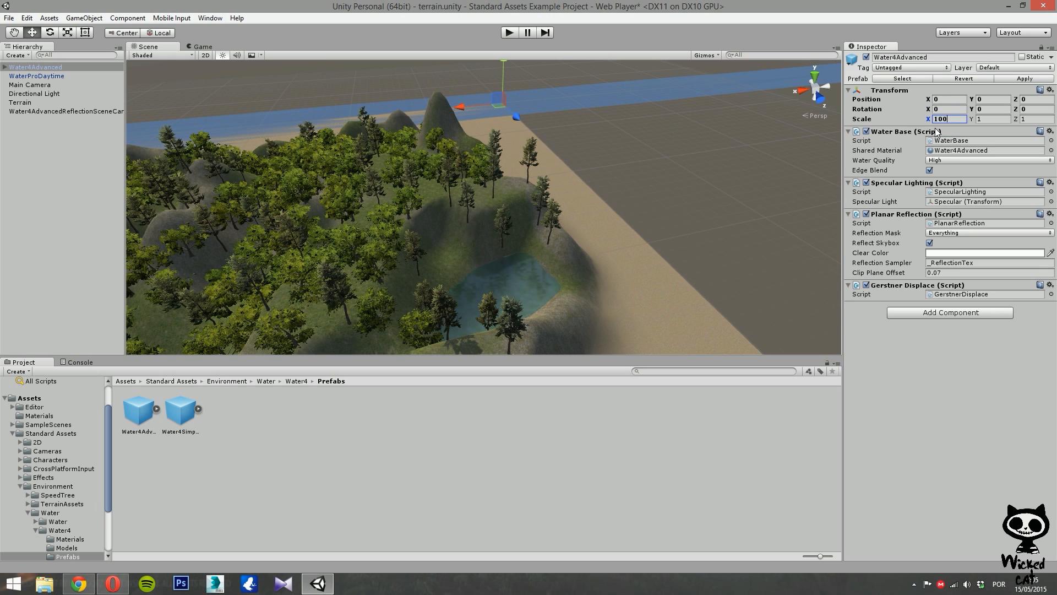
{"action": "left_click", "coordinate": [1037, 120]}
{"action": "type", "text": "100"}
Move the water plane vertically to a Y position of about 3.1 so it surrounds the island's shore.
{"action": "right_click_drag", "start_coordinate": [563, 177], "coordinate": [790, 170]}
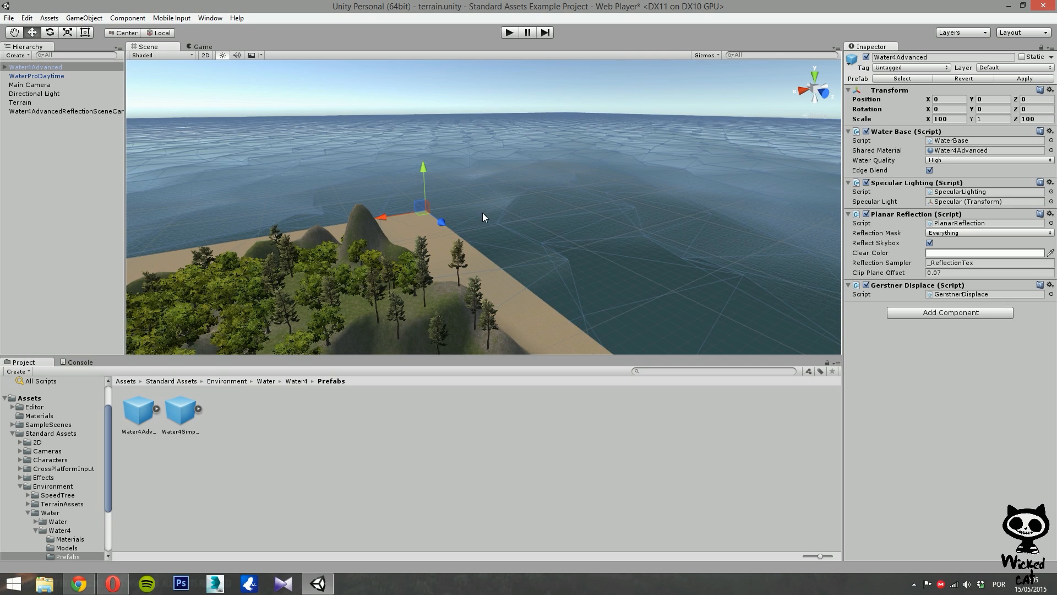
{"action": "right_click_drag", "start_coordinate": [457, 206], "coordinate": [249, 217]}
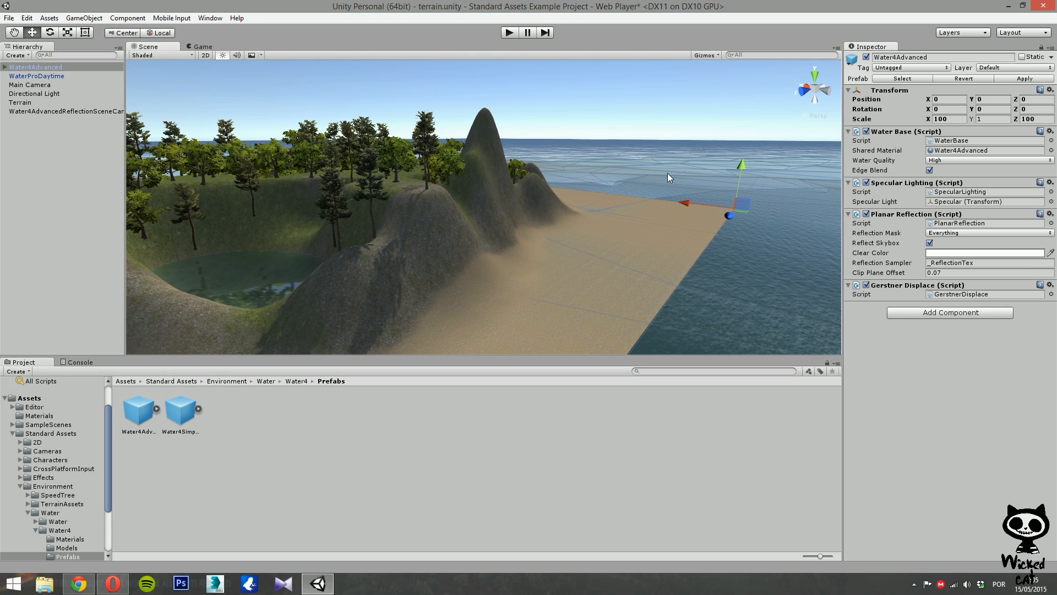
{"action": "left_click_drag", "start_coordinate": [740, 175], "coordinate": [741, 162]}
{"action": "right_click_drag", "start_coordinate": [684, 177], "coordinate": [656, 185]}
{"action": "right_click_drag", "start_coordinate": [583, 235], "coordinate": [665, 187]}
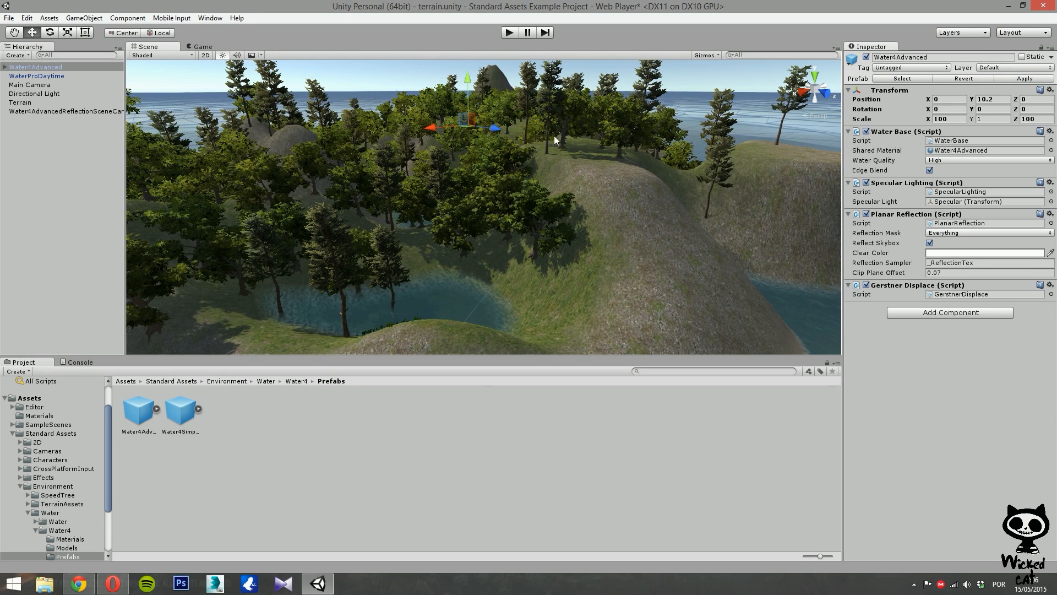
{"action": "left_click_drag", "start_coordinate": [468, 79], "coordinate": [457, 150]}
{"action": "right_click_drag", "start_coordinate": [457, 151], "coordinate": [93, 147]}
{"action": "right_click_drag", "start_coordinate": [93, 153], "coordinate": [66, 168]}
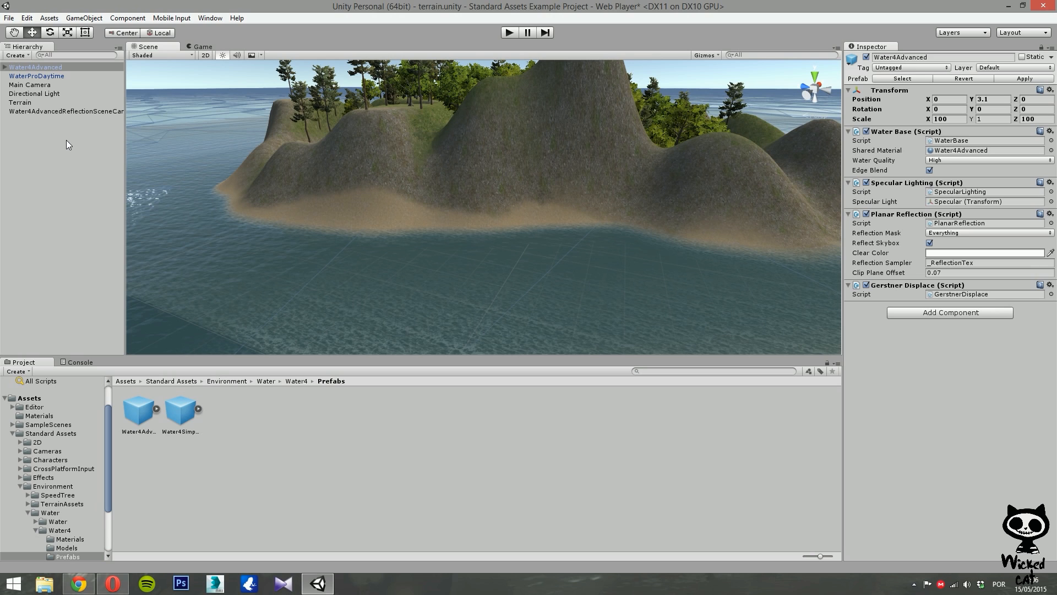
Select the water's reflection scene camera and enable its Camera component.
{"action": "left_click", "coordinate": [31, 113]}
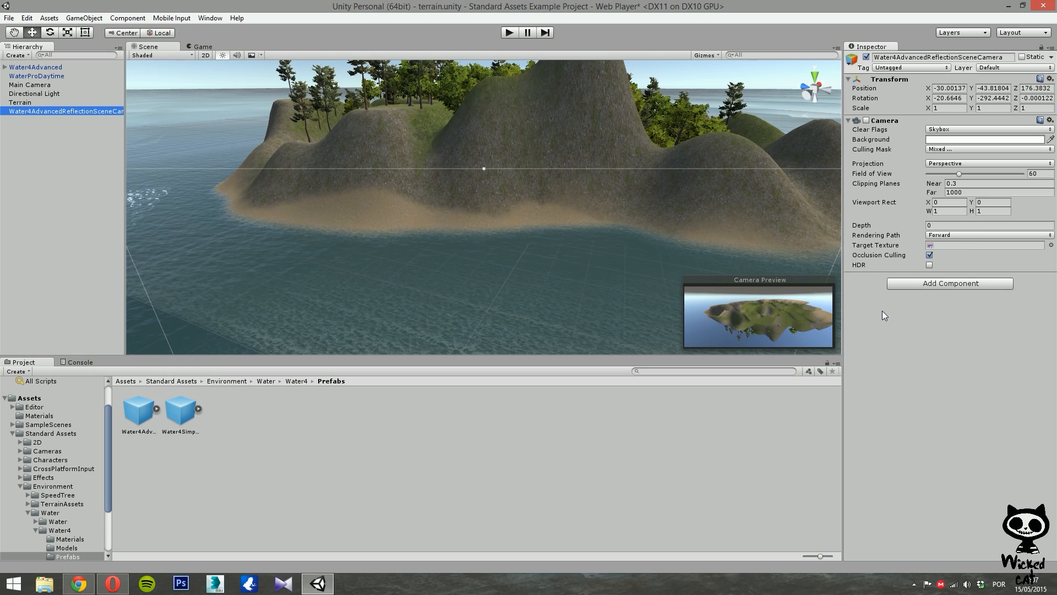
{"action": "left_click", "coordinate": [866, 120]}
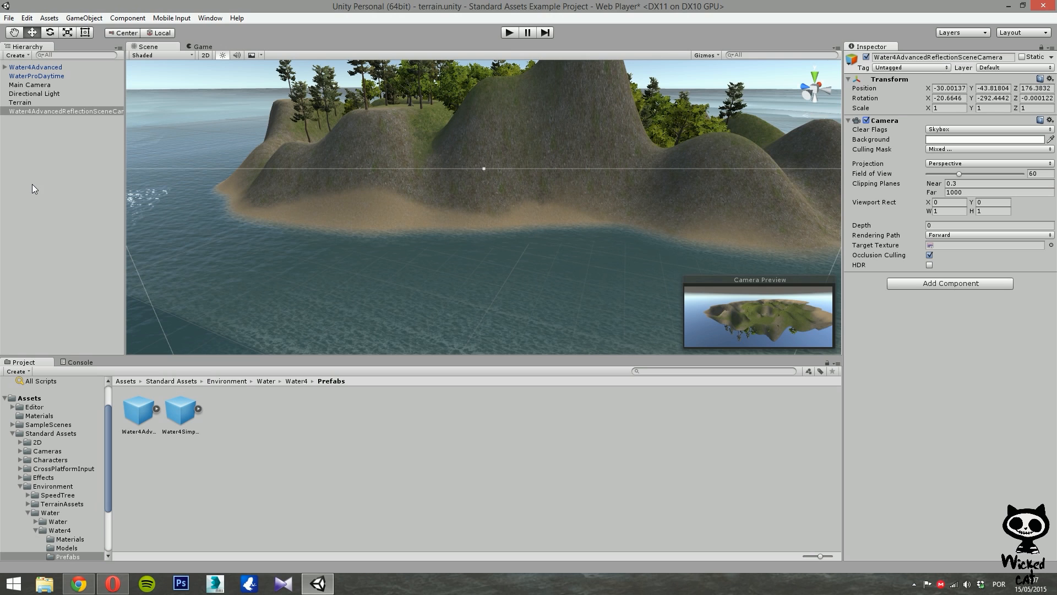
Select Water4Advanced and open its Water Quality options without changing them.
{"action": "left_click", "coordinate": [51, 68]}
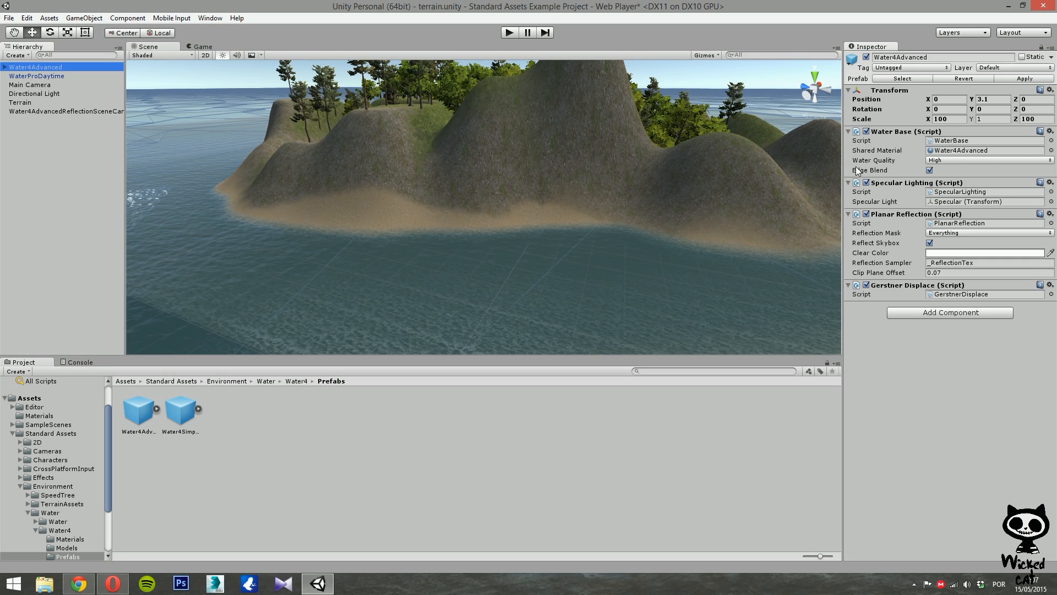
{"action": "left_click", "coordinate": [975, 161]}
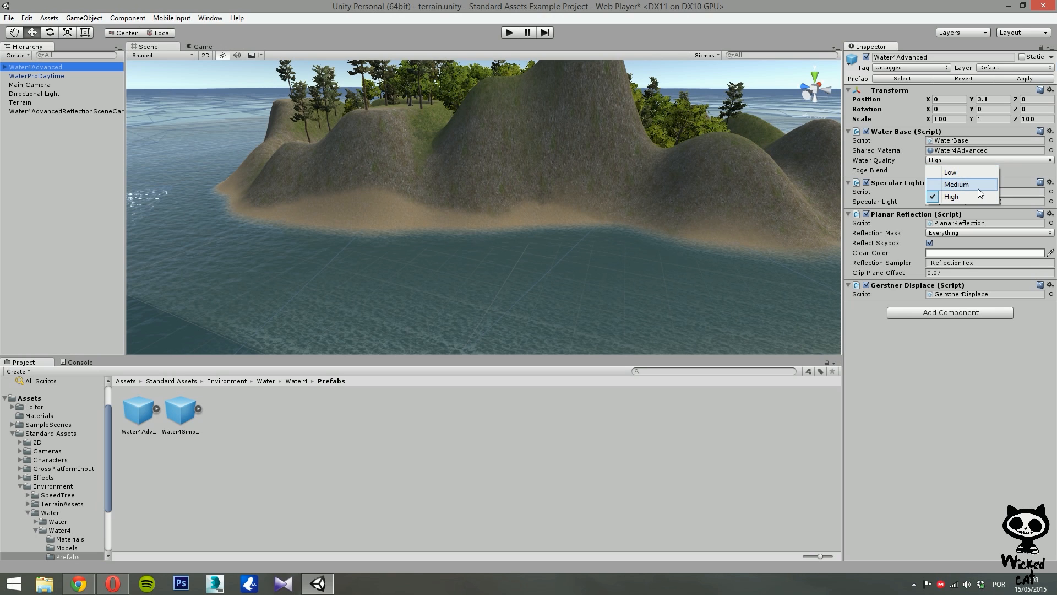
{"action": "left_click", "coordinate": [858, 317]}
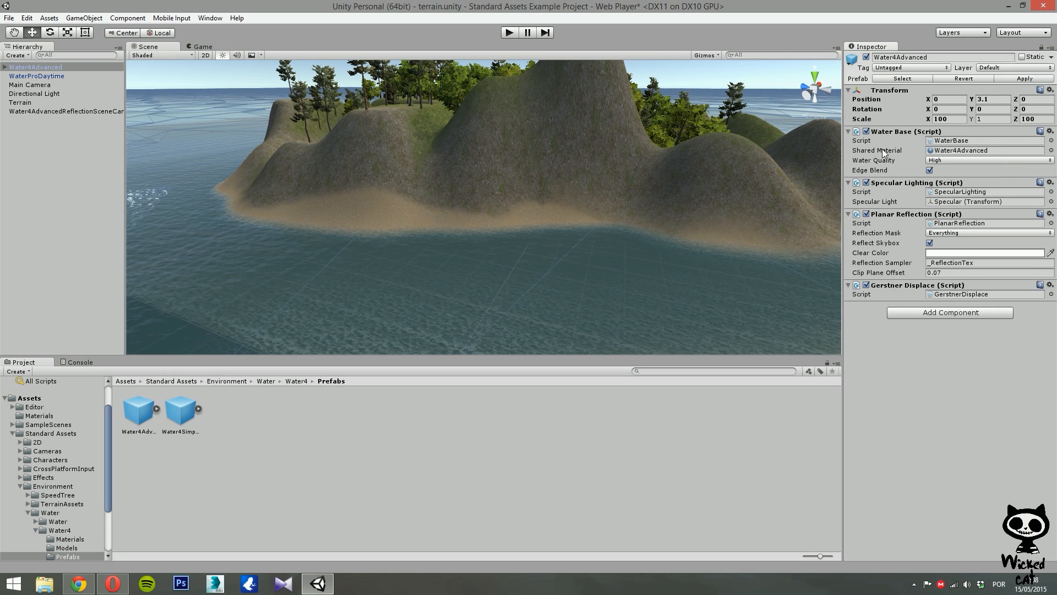
Toggle Edge Blend off and on repeatedly to compare the shoreline effect, leaving it enabled.
{"action": "left_click", "coordinate": [930, 170]}
{"action": "left_click", "coordinate": [930, 170]}
{"action": "left_click", "coordinate": [930, 171]}
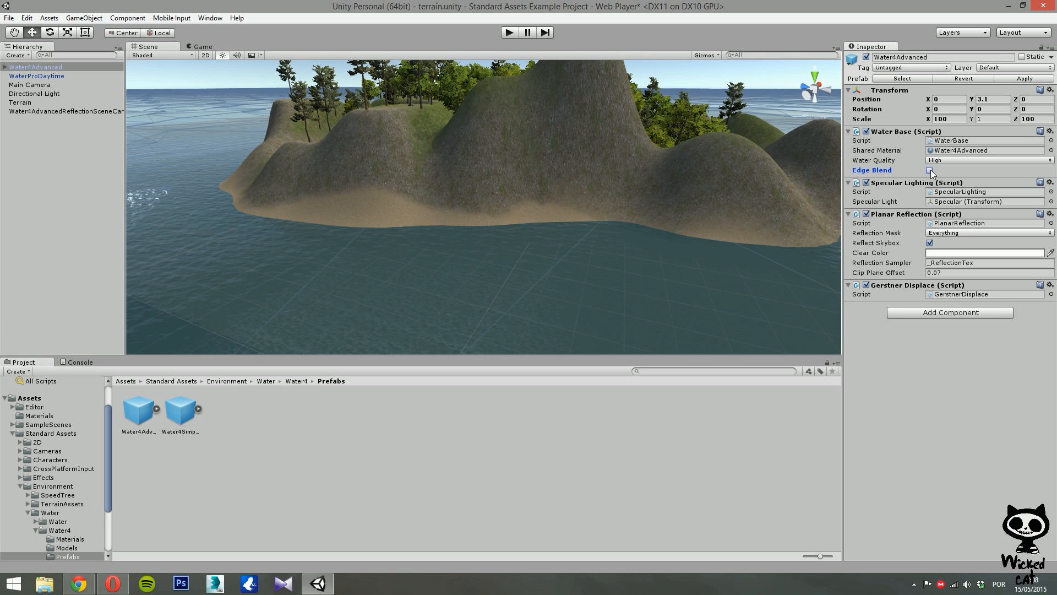
{"action": "left_click", "coordinate": [930, 170]}
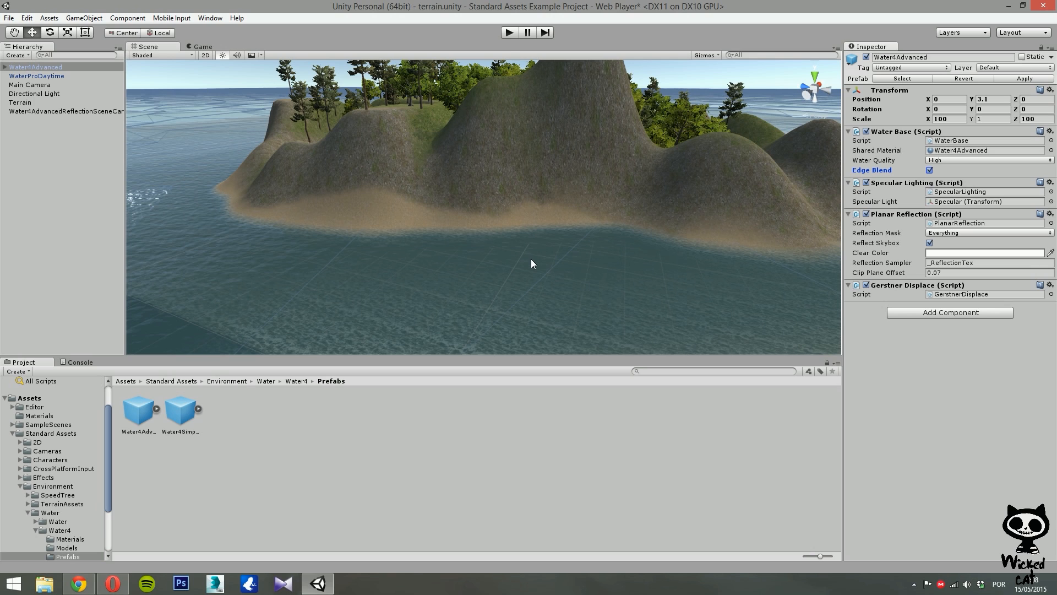
{"action": "left_click", "coordinate": [930, 170]}
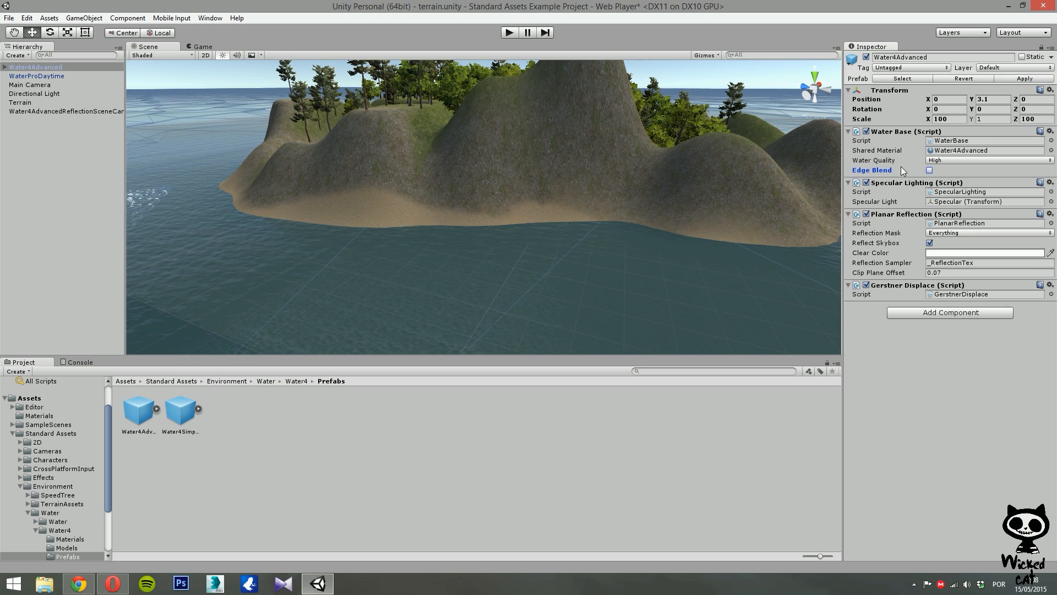
{"action": "left_click", "coordinate": [930, 170]}
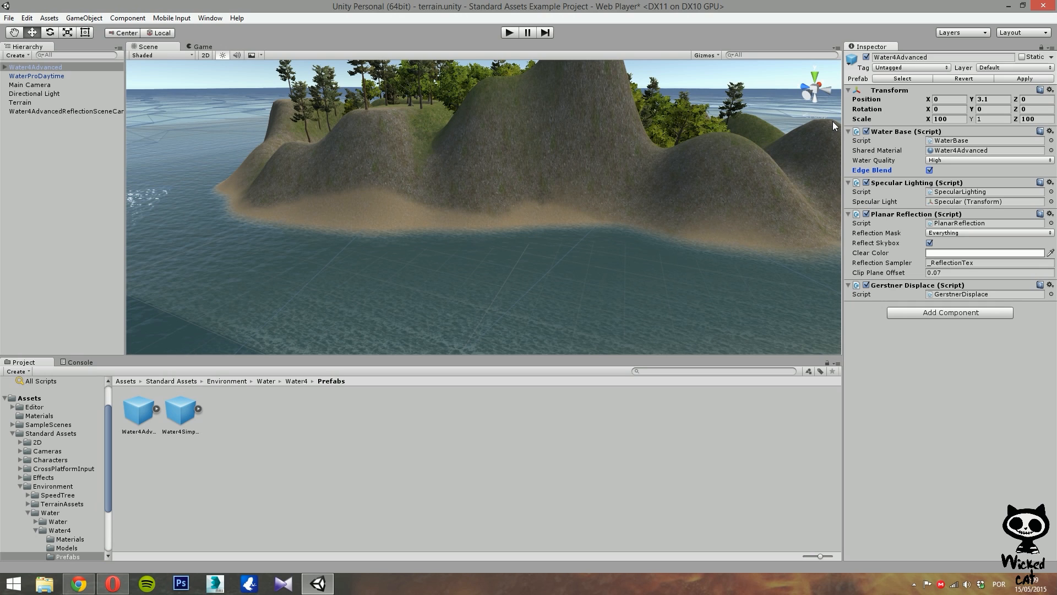
Examine the Specular Lighting light reference and the Planar Reflection settings, including Reflection Mask and Reflect Skybox.
{"action": "left_click", "coordinate": [961, 201]}
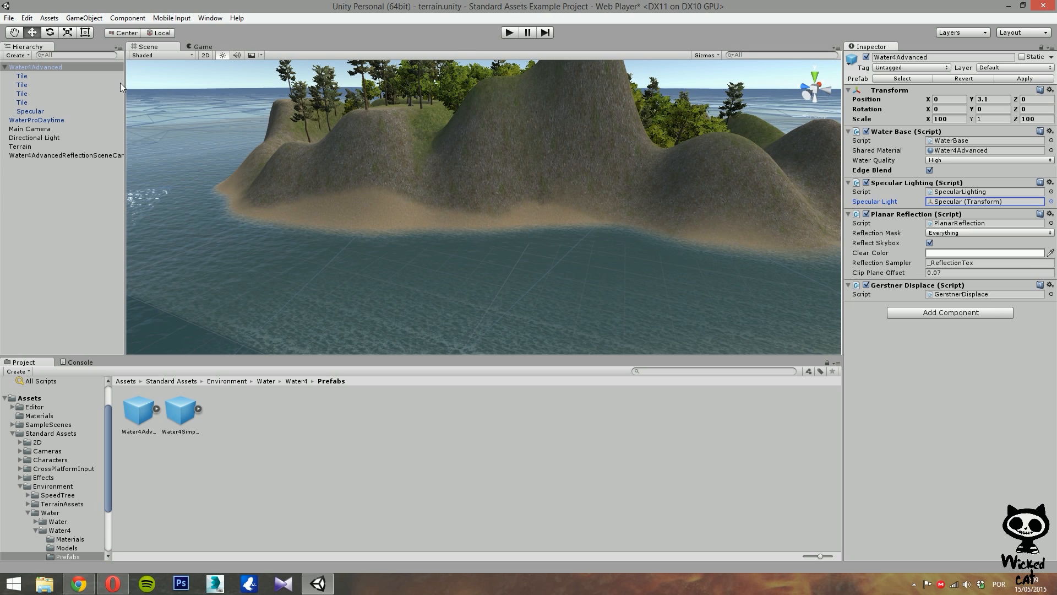
{"action": "left_click", "coordinate": [3, 67]}
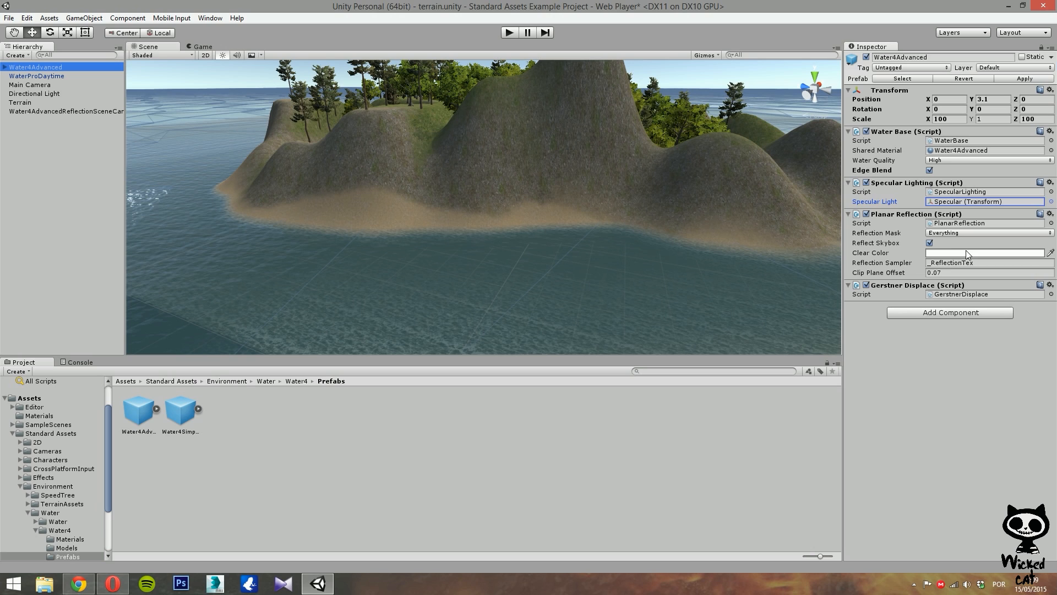
{"action": "left_click", "coordinate": [901, 215]}
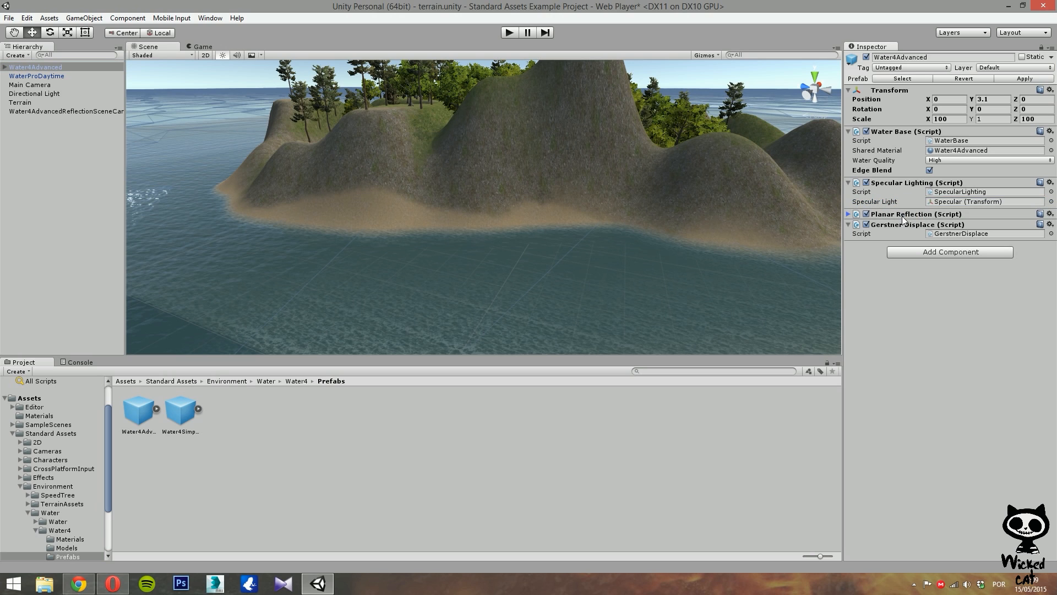
{"action": "left_click", "coordinate": [852, 214]}
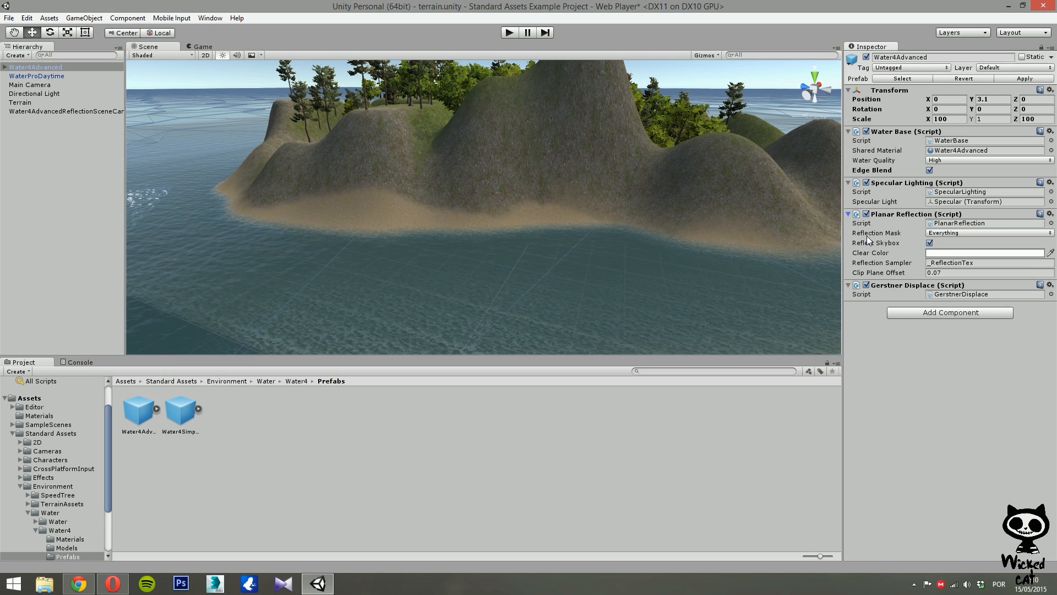
{"action": "left_click", "coordinate": [989, 234]}
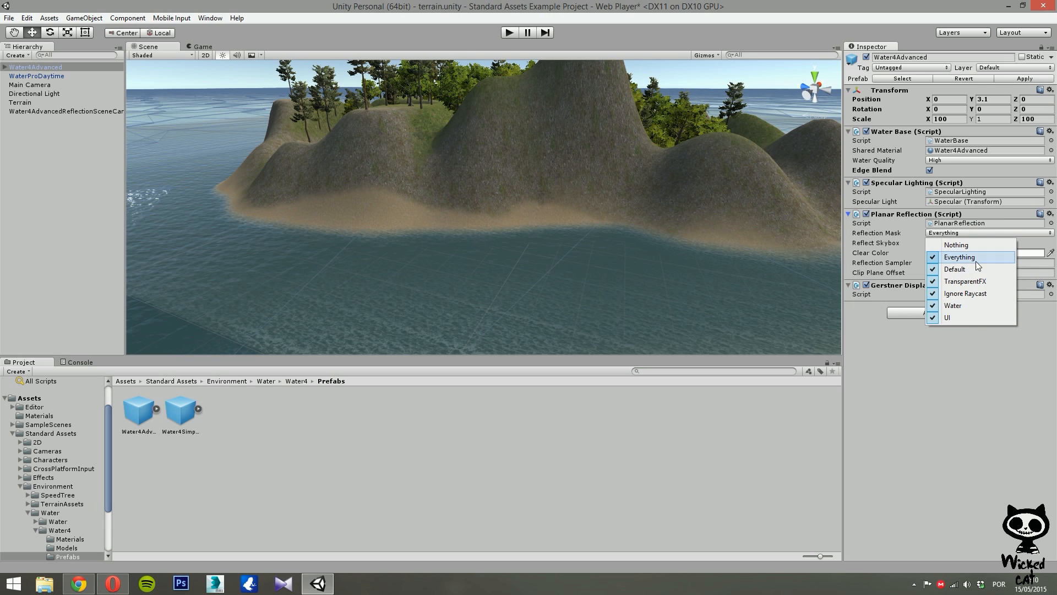
{"action": "left_click", "coordinate": [893, 395]}
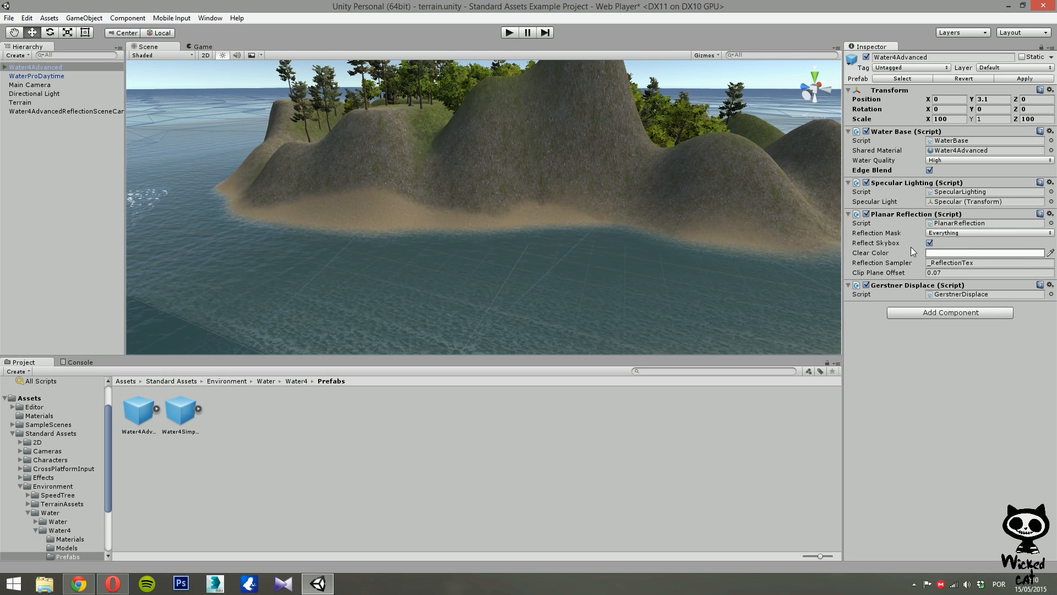
{"action": "left_click", "coordinate": [930, 242]}
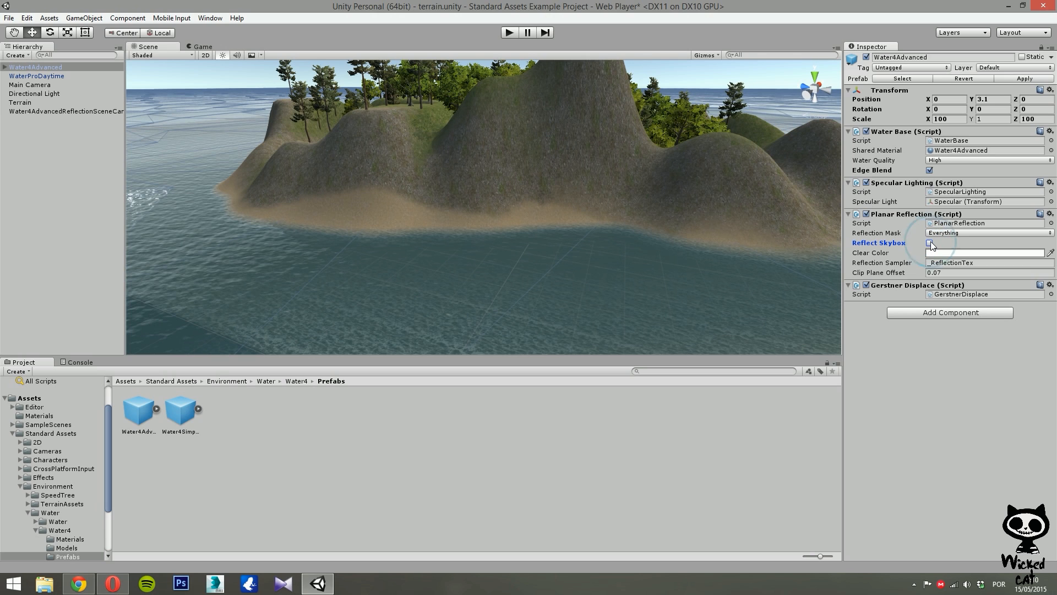
{"action": "left_click", "coordinate": [930, 244]}
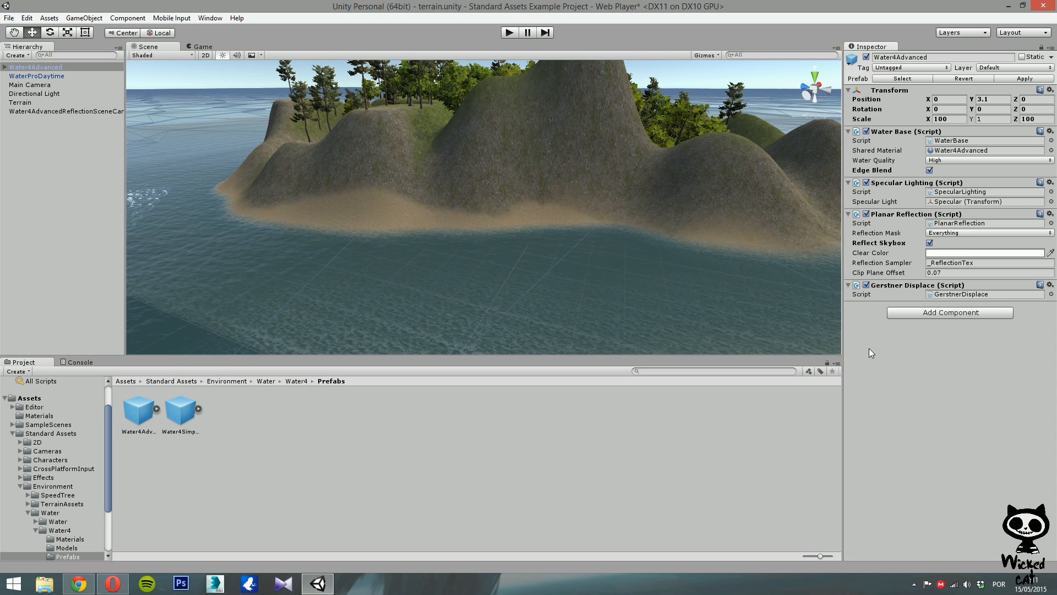
Align the Main Camera with the current scene view of the island.
{"action": "right_click_drag", "start_coordinate": [538, 254], "coordinate": [552, 237]}
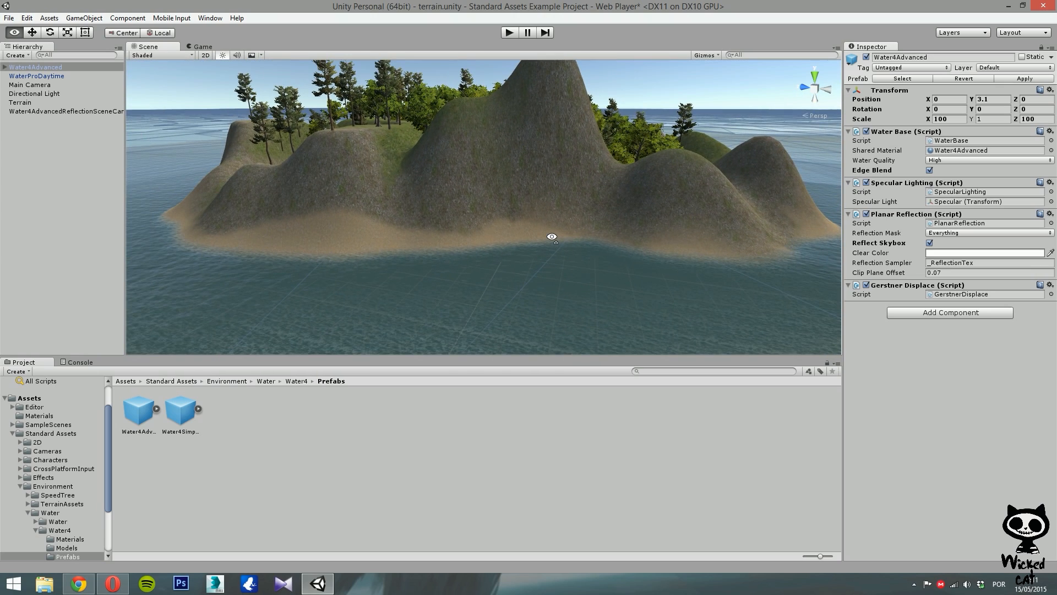
{"action": "right_click_drag", "start_coordinate": [552, 236], "coordinate": [547, 219]}
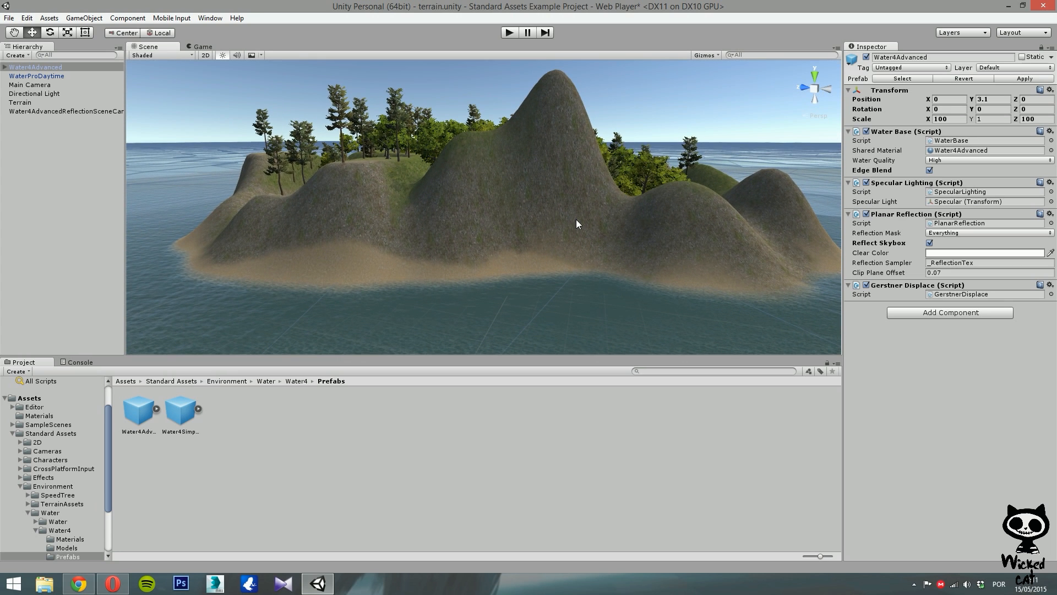
{"action": "left_click", "coordinate": [45, 85]}
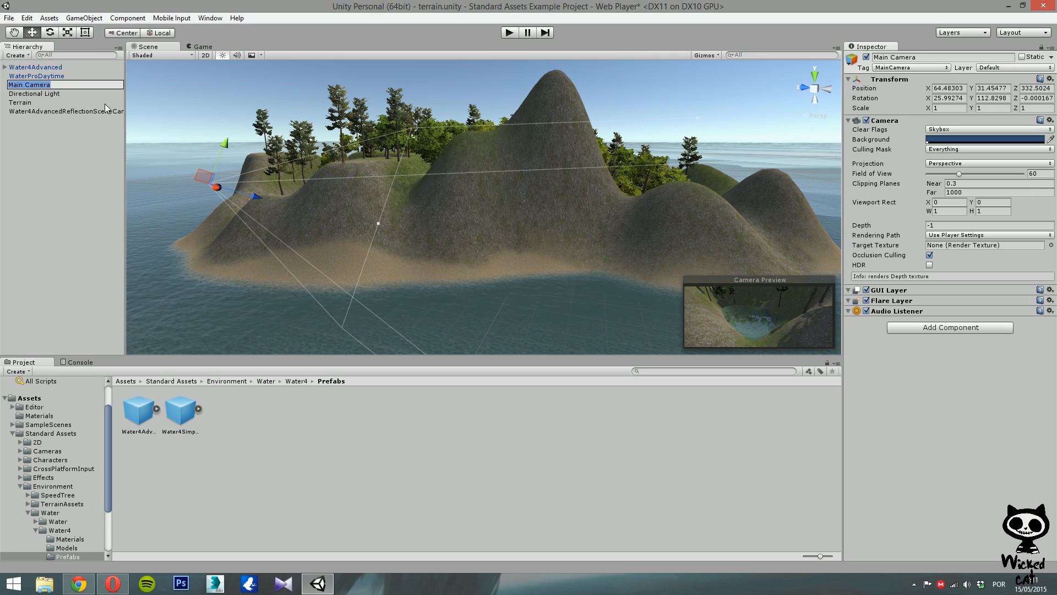
{"action": "left_click", "coordinate": [57, 139]}
{"action": "left_click", "coordinate": [43, 85]}
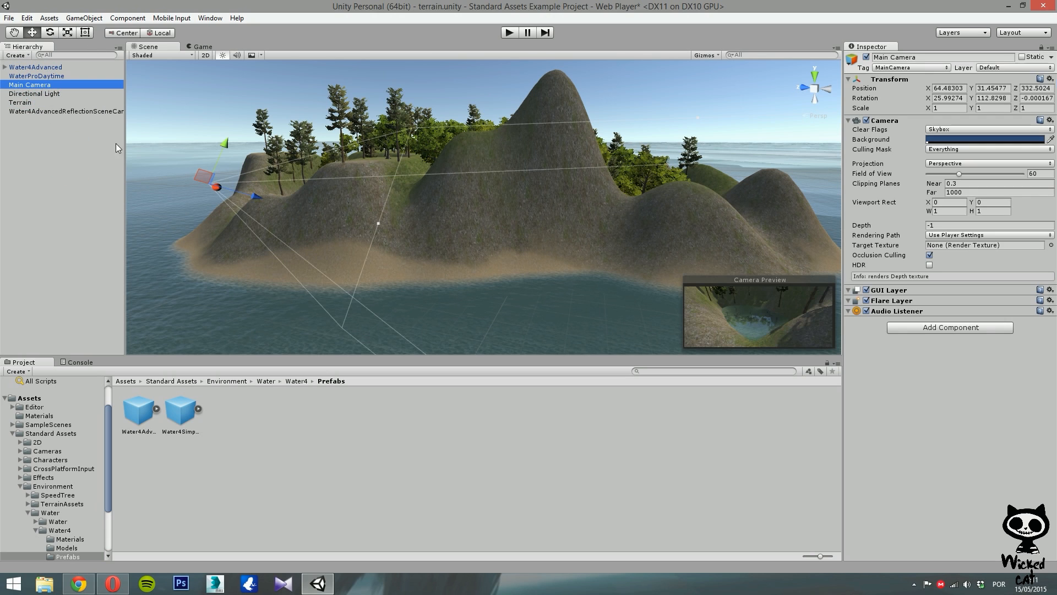
{"action": "left_click", "coordinate": [93, 18]}
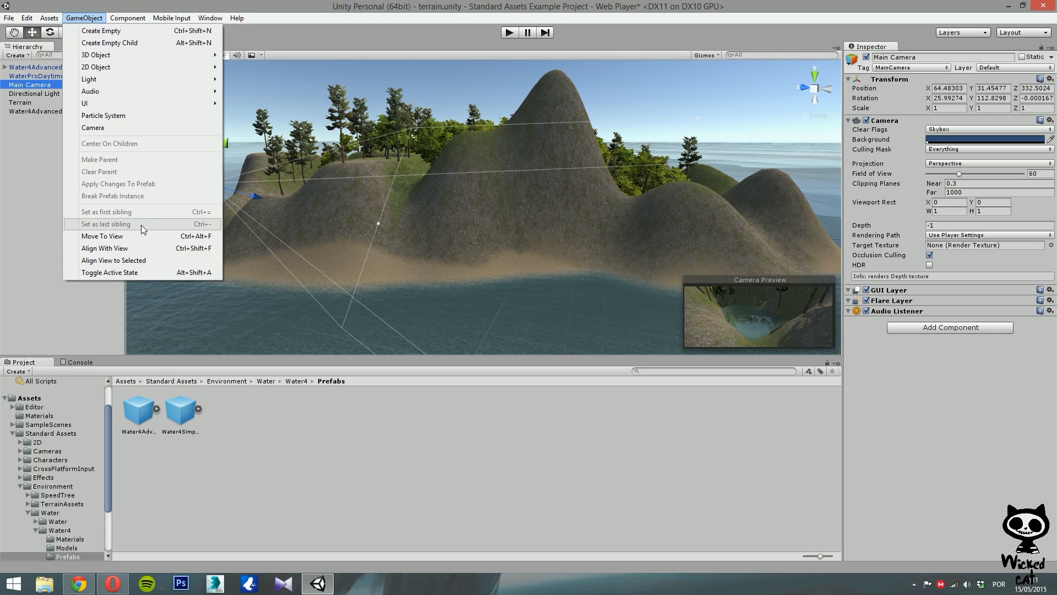
{"action": "left_click", "coordinate": [126, 248]}
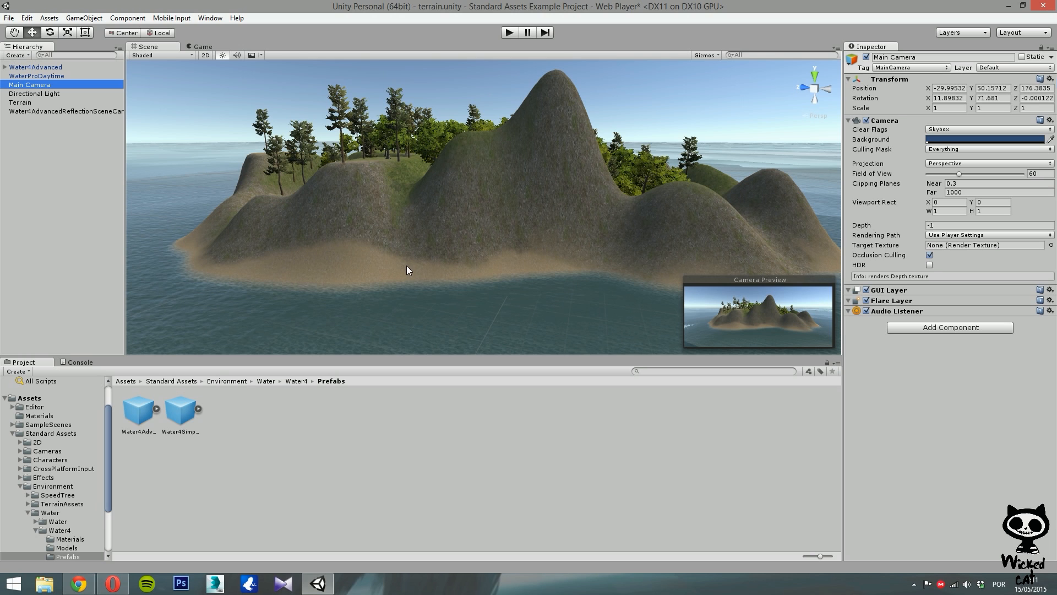
Run the scene in Play mode to preview the water through the main camera, then stop it.
{"action": "left_click", "coordinate": [510, 32]}
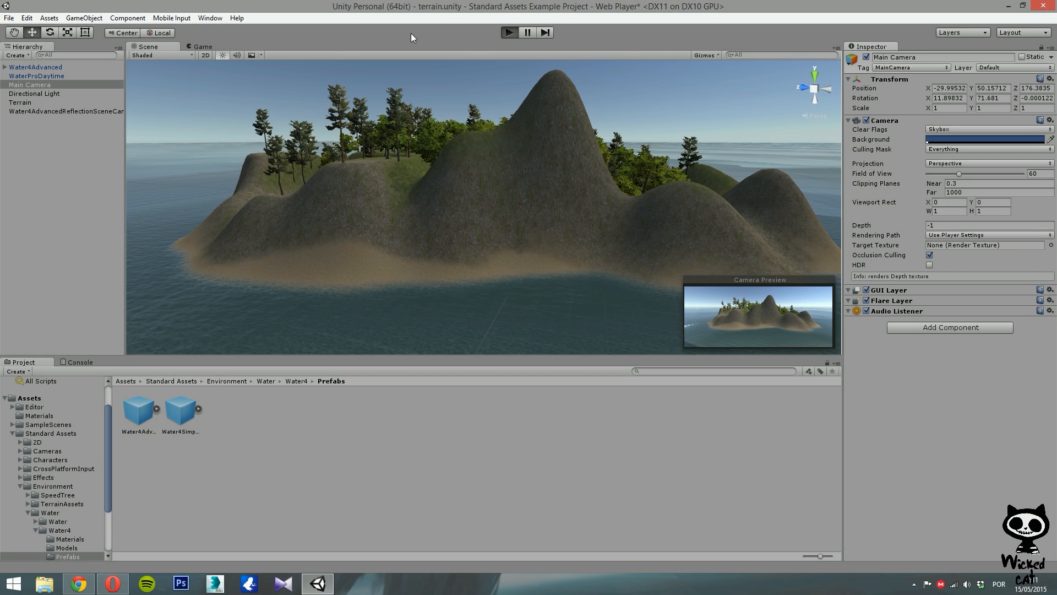
{"action": "key", "text": "ctrl+p"}
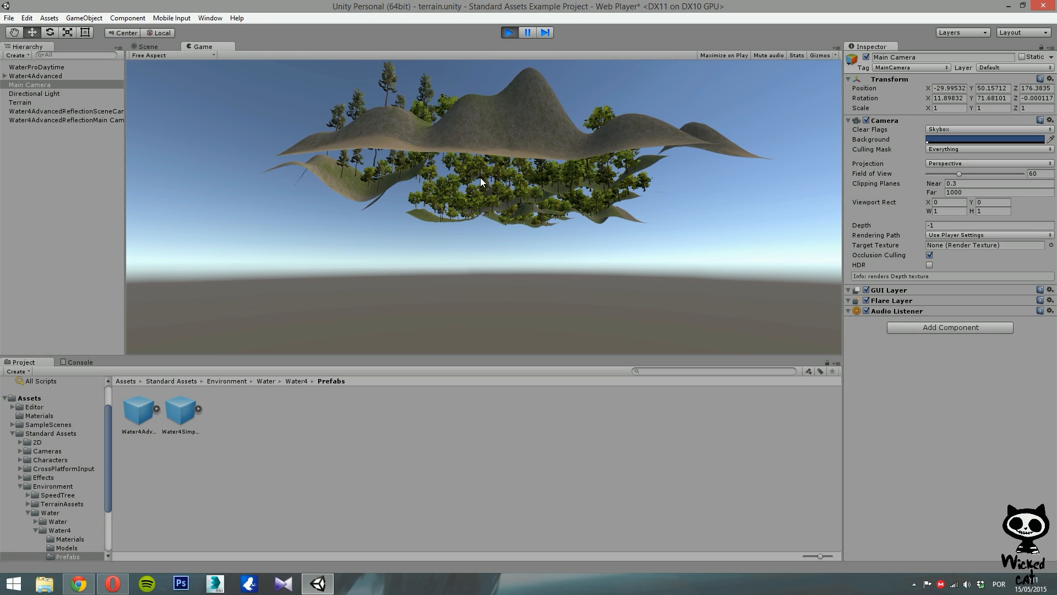
{"action": "left_click", "coordinate": [513, 28]}
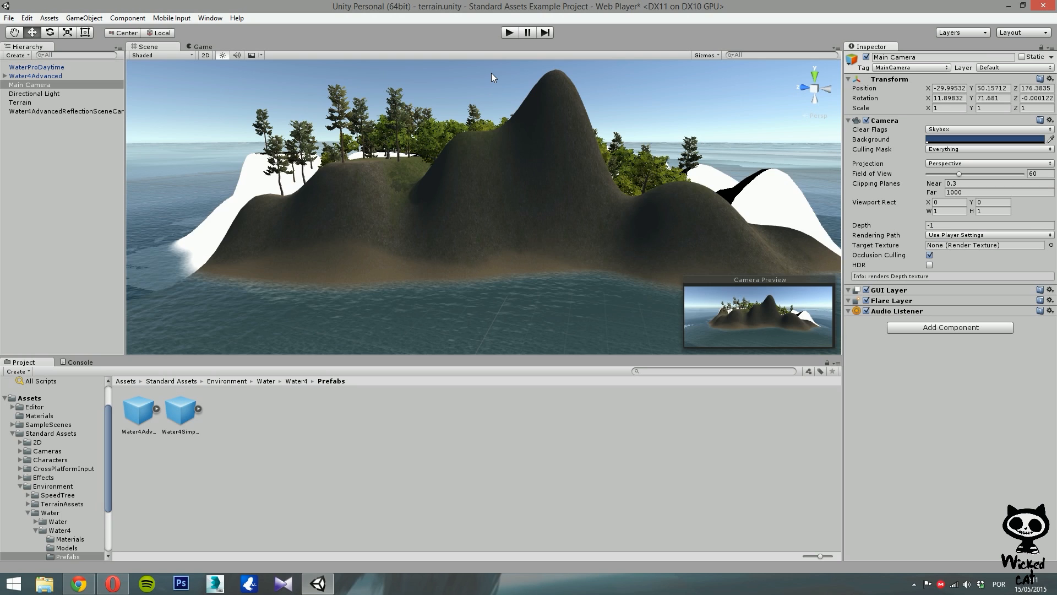
Select the water's reflection scene camera and enter Play mode again to preview the lake.
{"action": "left_click", "coordinate": [76, 110]}
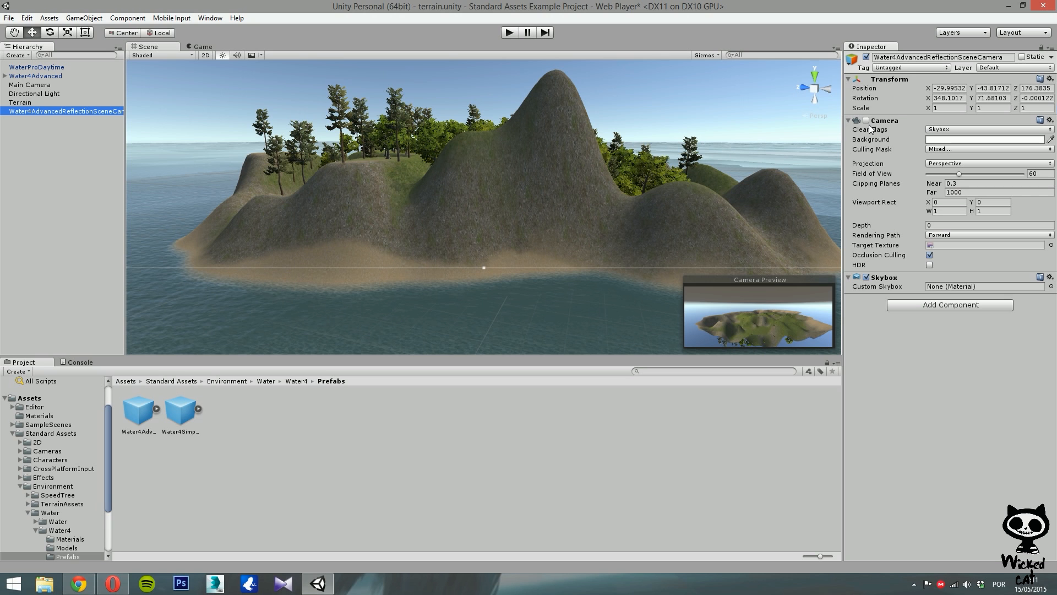
{"action": "left_click", "coordinate": [509, 33]}
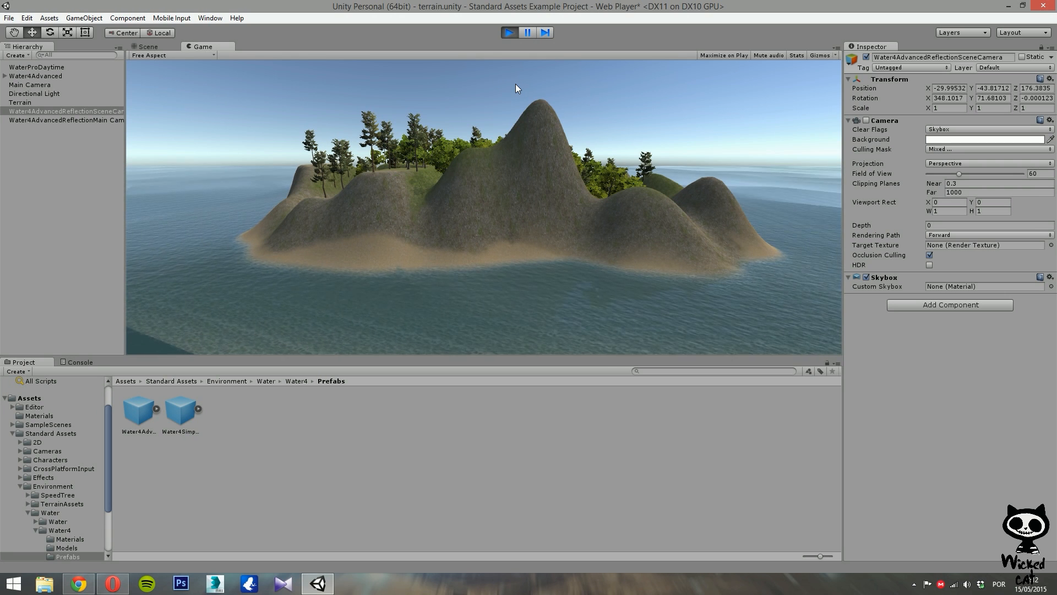
Stop Play mode, clear the selection, and run the scene again to preview the water, then stop it.
{"action": "left_click", "coordinate": [508, 32]}
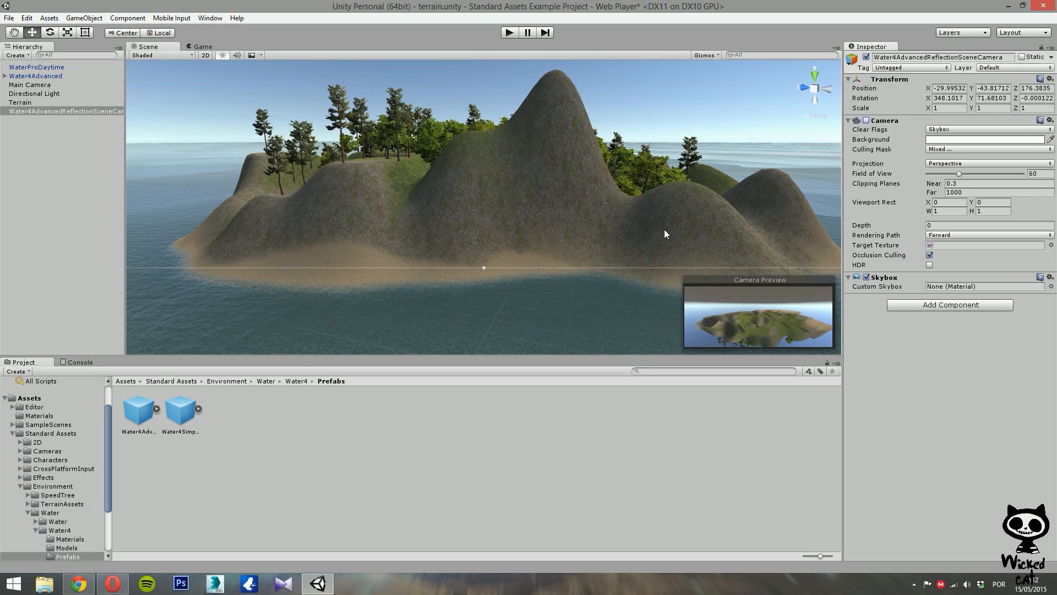
{"action": "left_click", "coordinate": [56, 117]}
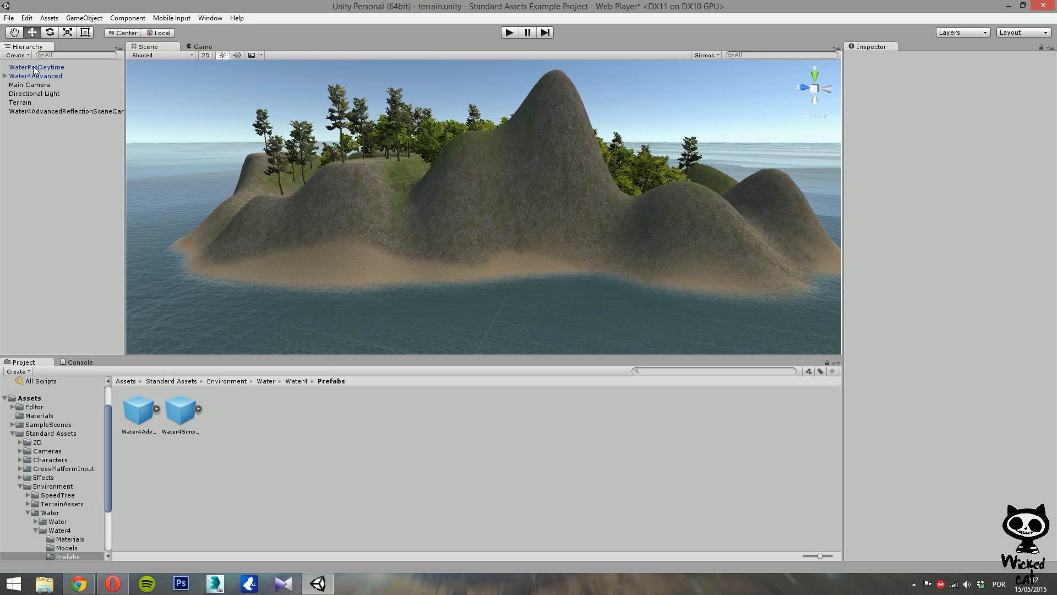
{"action": "left_click", "coordinate": [509, 32]}
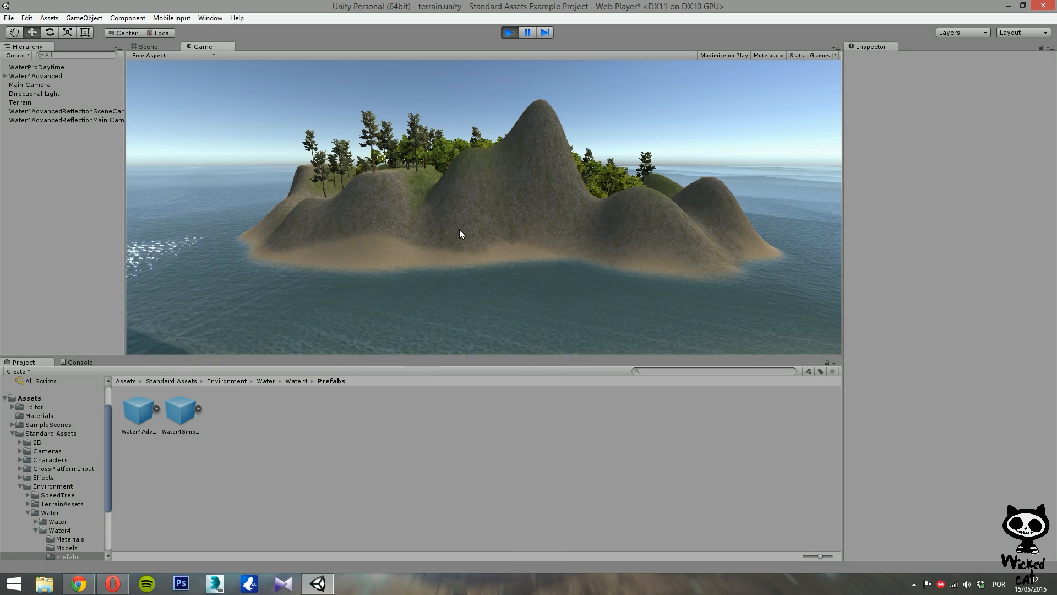
{"action": "left_click", "coordinate": [510, 33]}
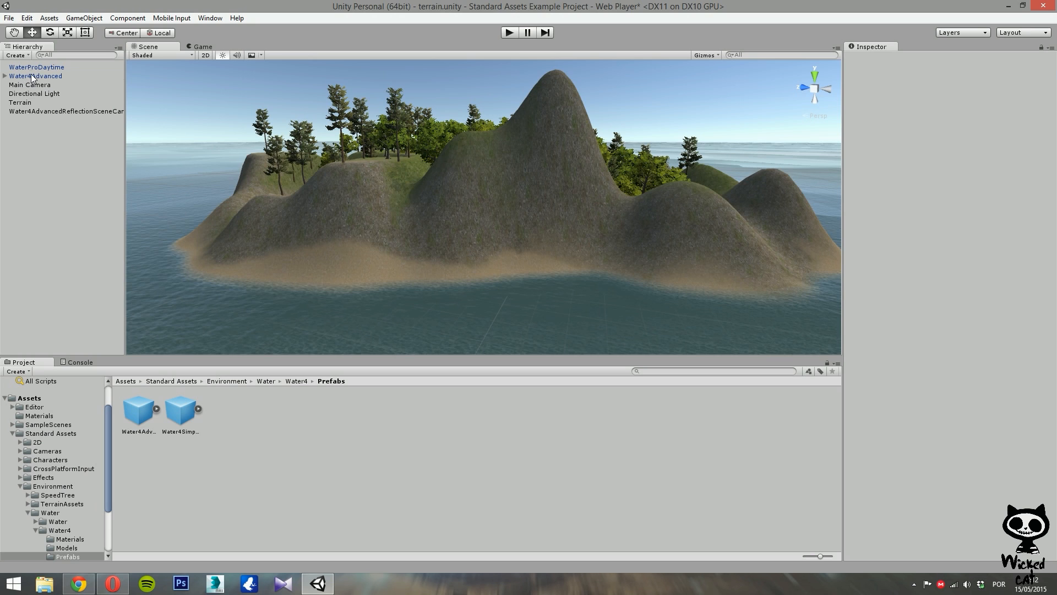
Set the Water4Advanced scale to 50 on X and Z, and preview it in Play mode.
{"action": "left_click", "coordinate": [31, 75]}
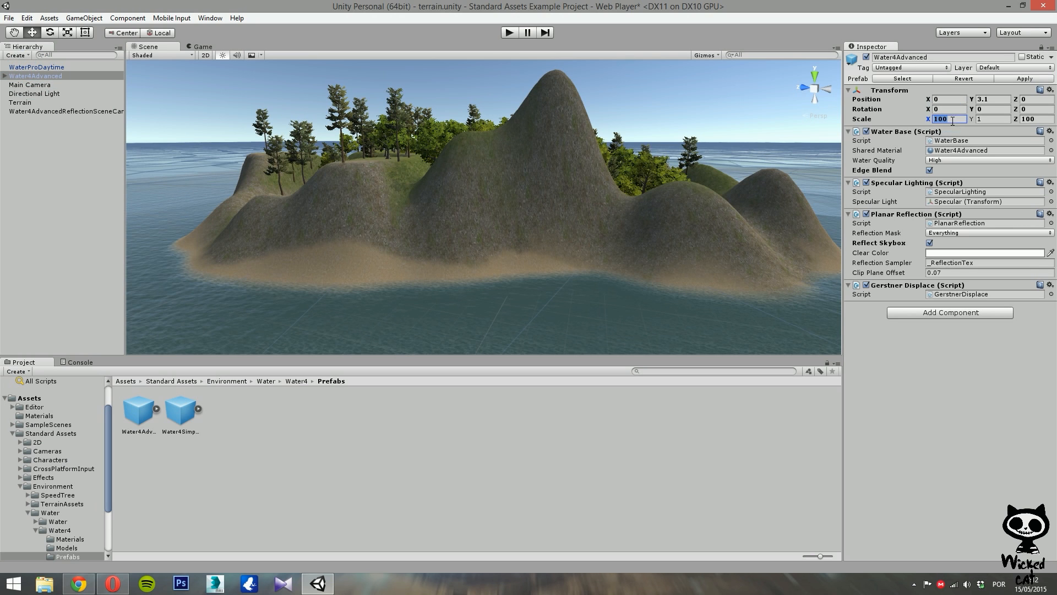
{"action": "type", "text": "50"}
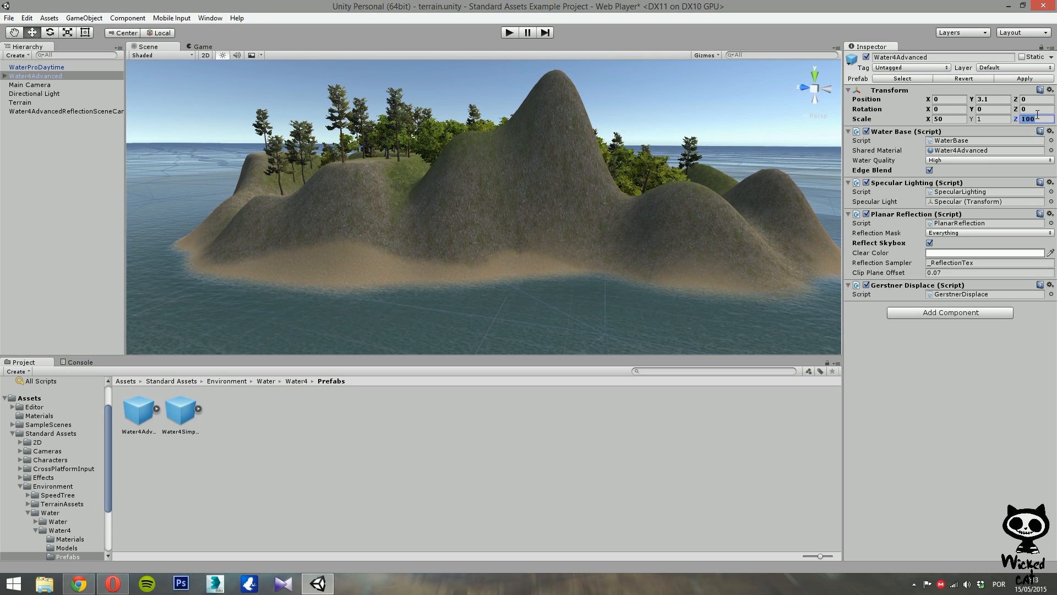
{"action": "type", "text": "50"}
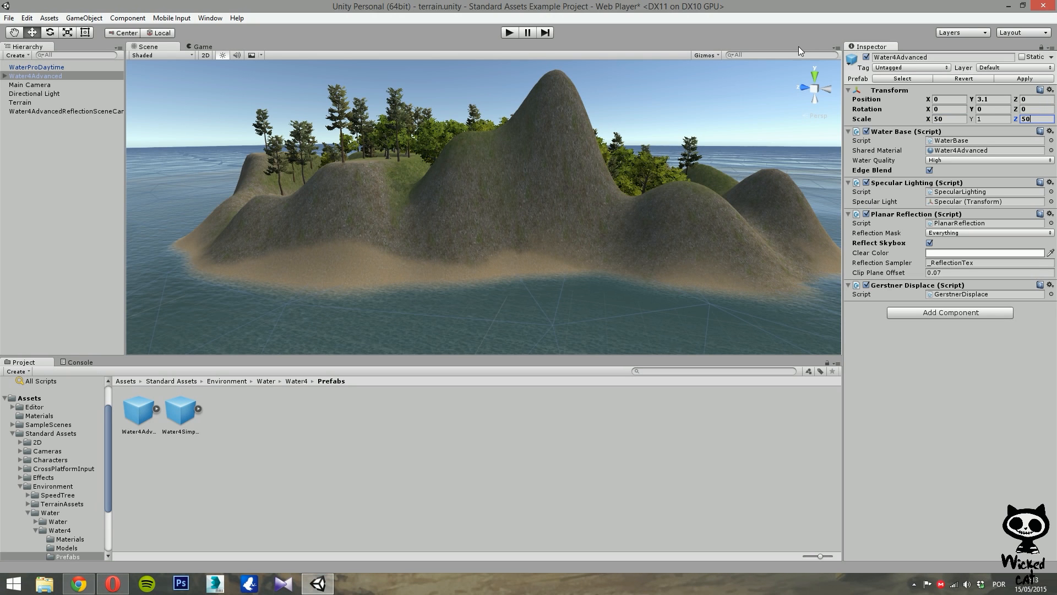
{"action": "left_click", "coordinate": [510, 33]}
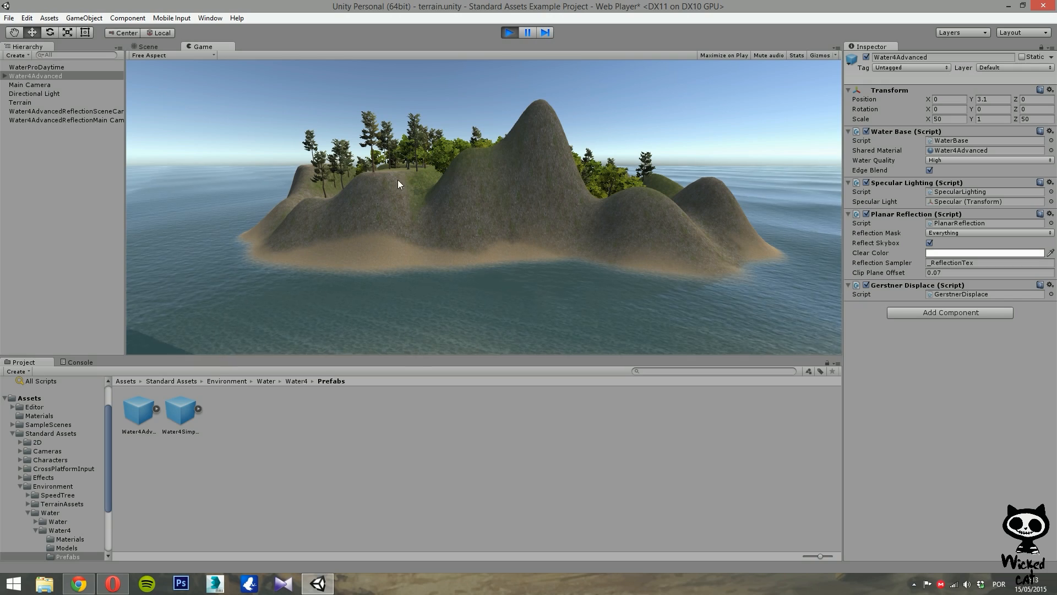
{"action": "left_click", "coordinate": [508, 34]}
Align the Main Camera with a close-up scene view of the island's beach shoreline.
{"action": "left_click_drag", "start_coordinate": [368, 268], "coordinate": [383, 299], "text": "alt"}
{"action": "right_click_drag", "start_coordinate": [383, 300], "coordinate": [990, 292]}
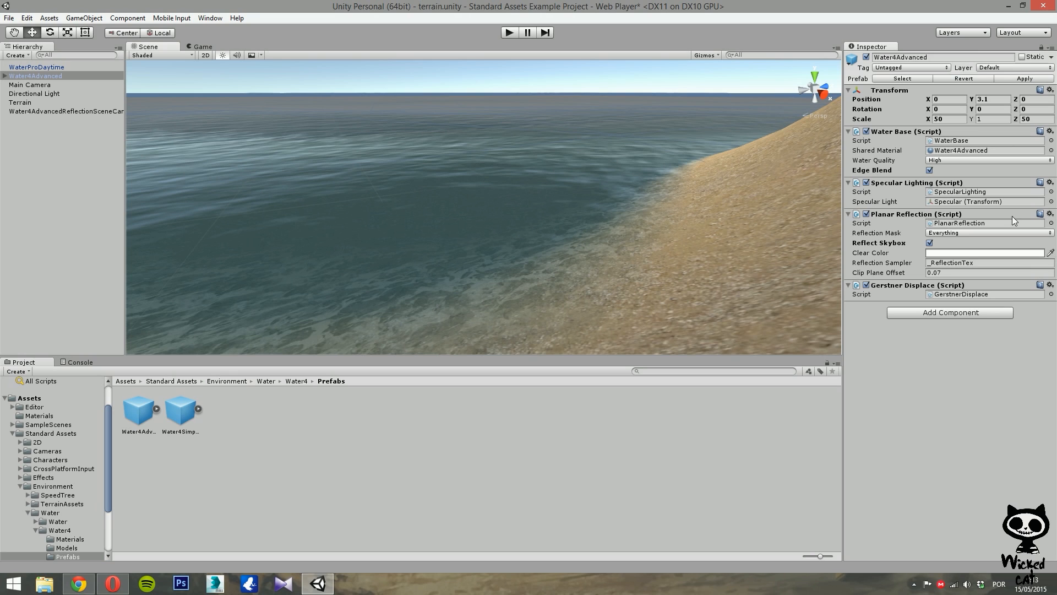
{"action": "left_click", "coordinate": [84, 18]}
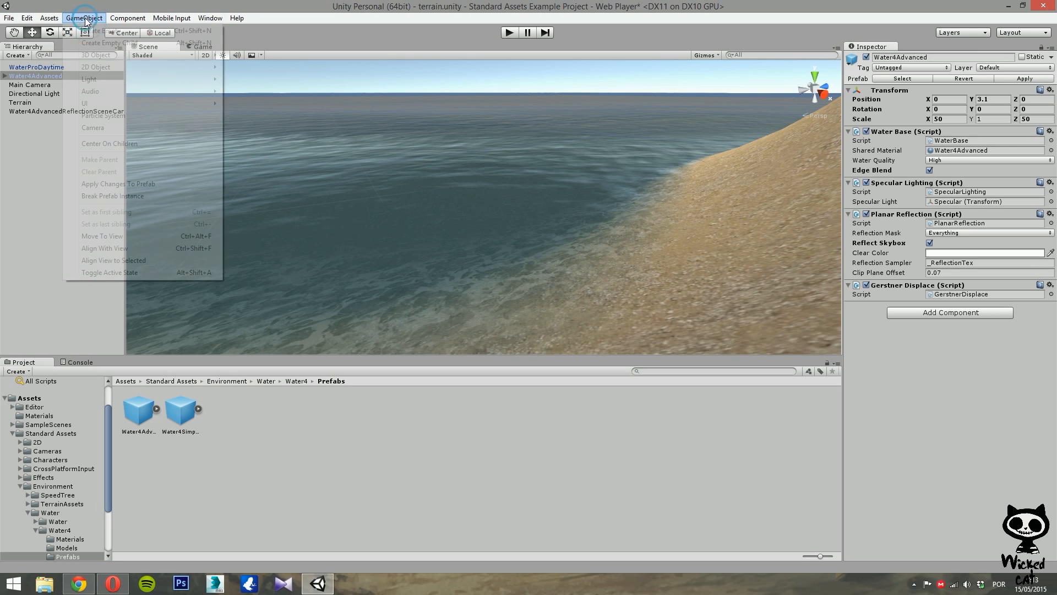
{"action": "mouse_move", "coordinate": [48, 17]}
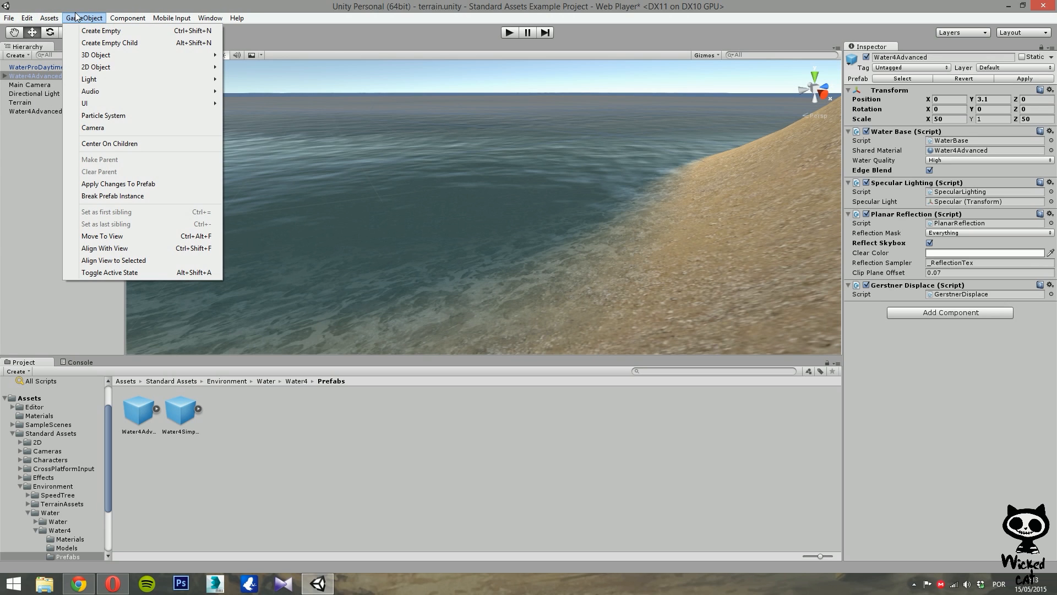
{"action": "left_click", "coordinate": [11, 159]}
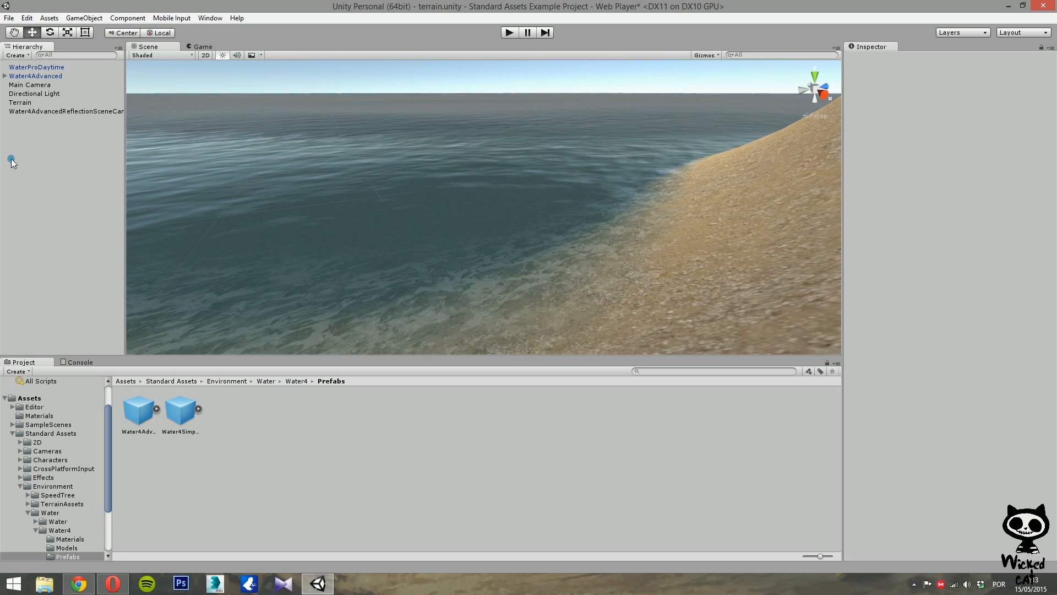
{"action": "left_click", "coordinate": [33, 86]}
{"action": "left_click", "coordinate": [84, 18]}
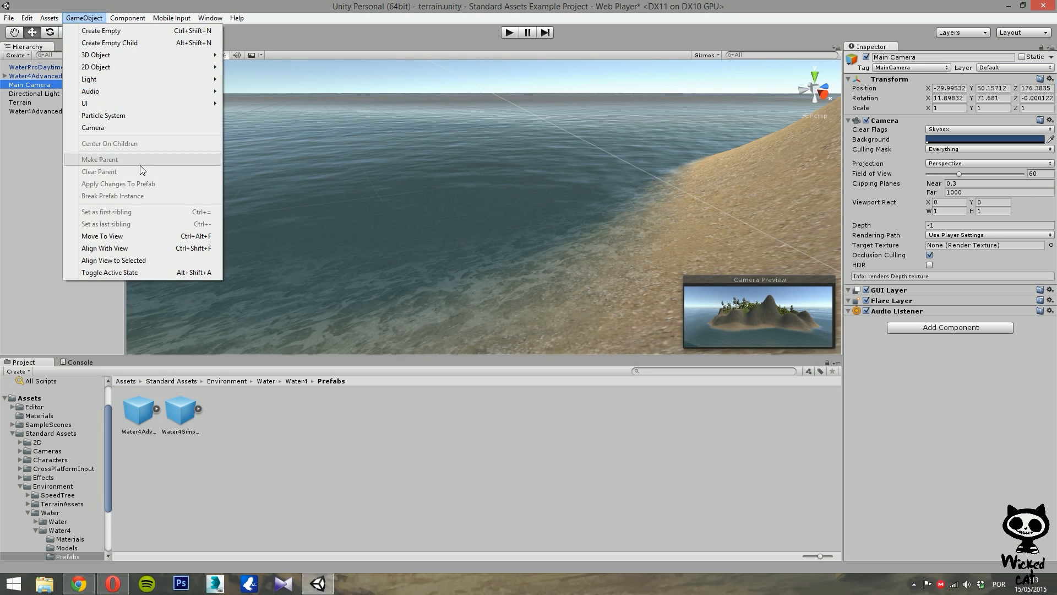
{"action": "left_click", "coordinate": [137, 248]}
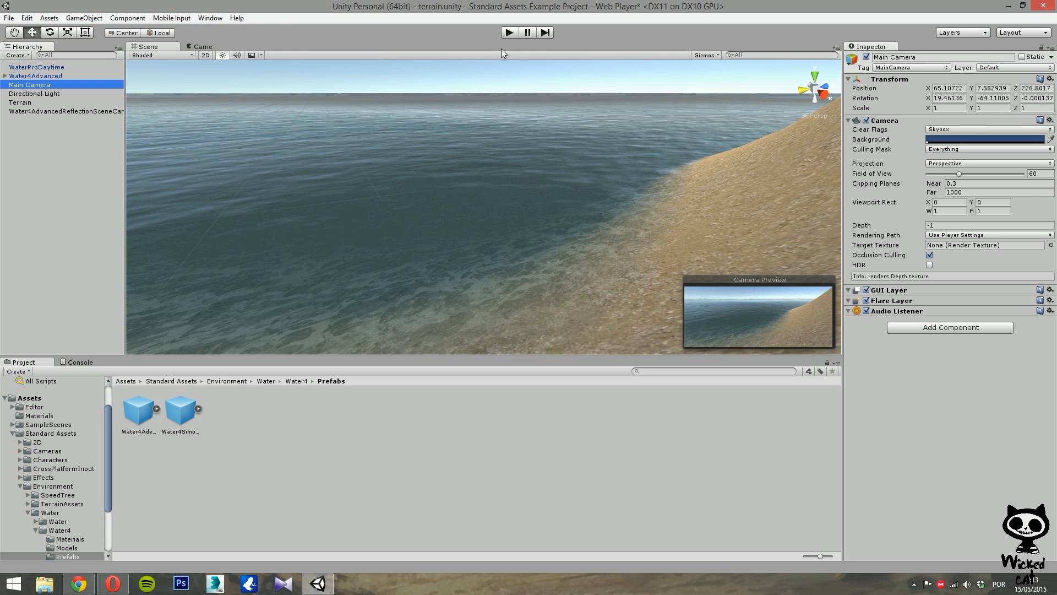
Run the scene in Play mode to preview the shoreline through the main camera, then stop it.
{"action": "left_click", "coordinate": [509, 32]}
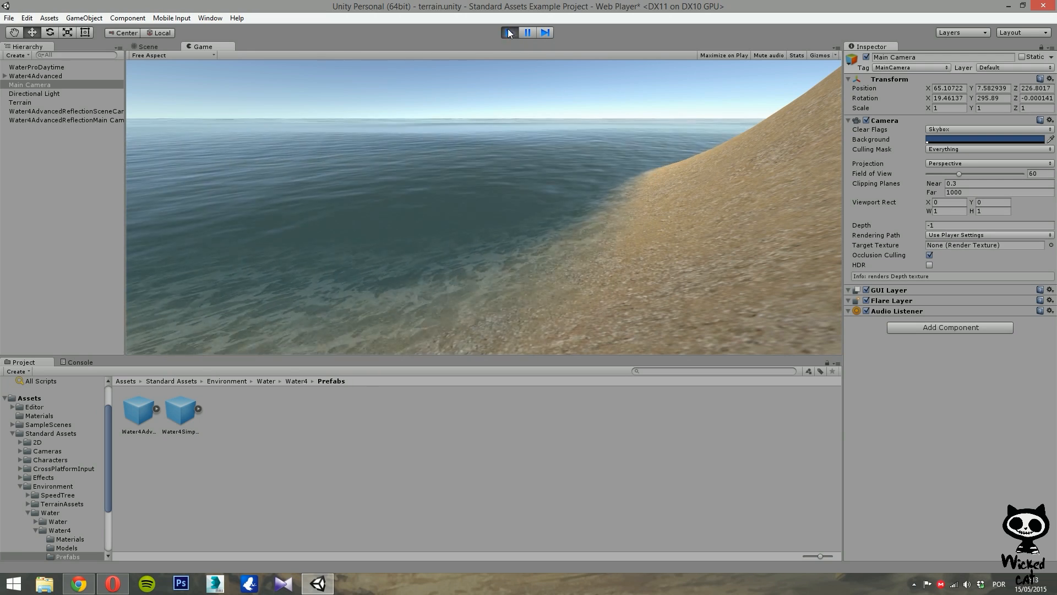
{"action": "left_click", "coordinate": [509, 32]}
Turn off Edge Blend on Water4Advanced, enter Play mode, and turn Edge Blend back on to compare the shoreline.
{"action": "left_click", "coordinate": [36, 74]}
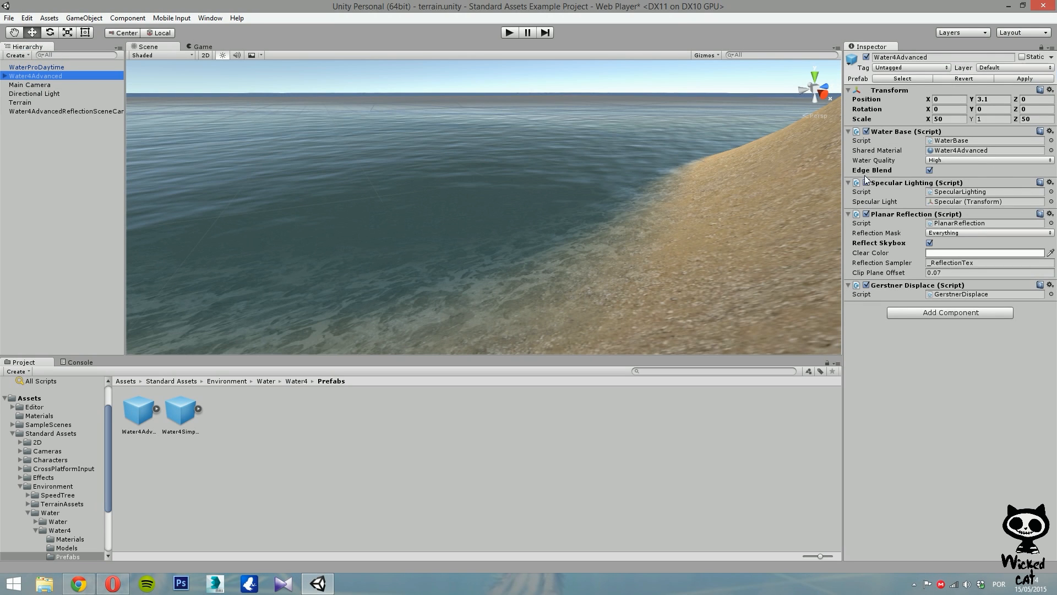
{"action": "left_click", "coordinate": [931, 170]}
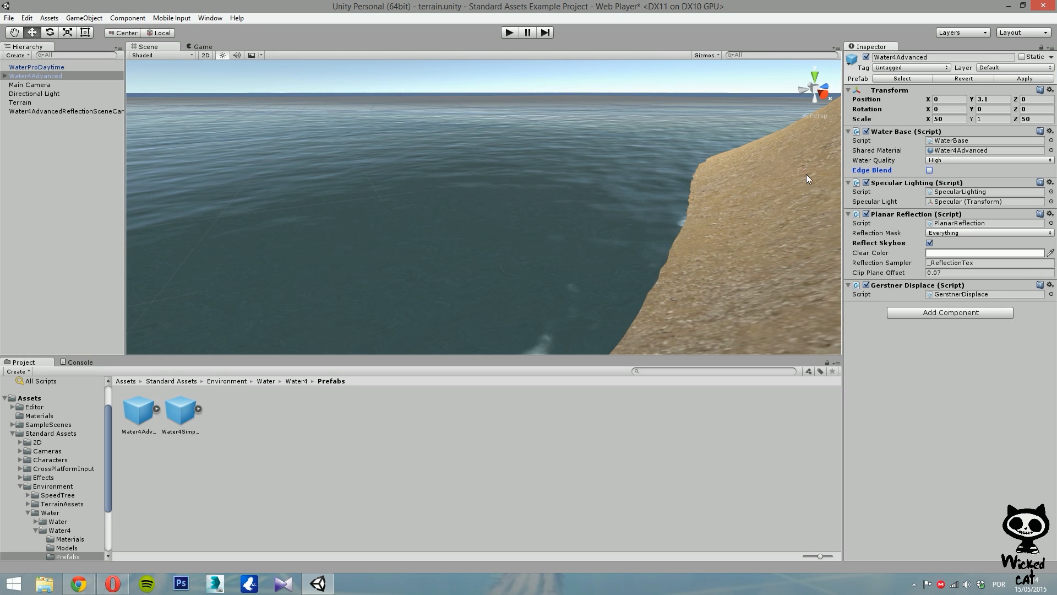
{"action": "left_click", "coordinate": [510, 32]}
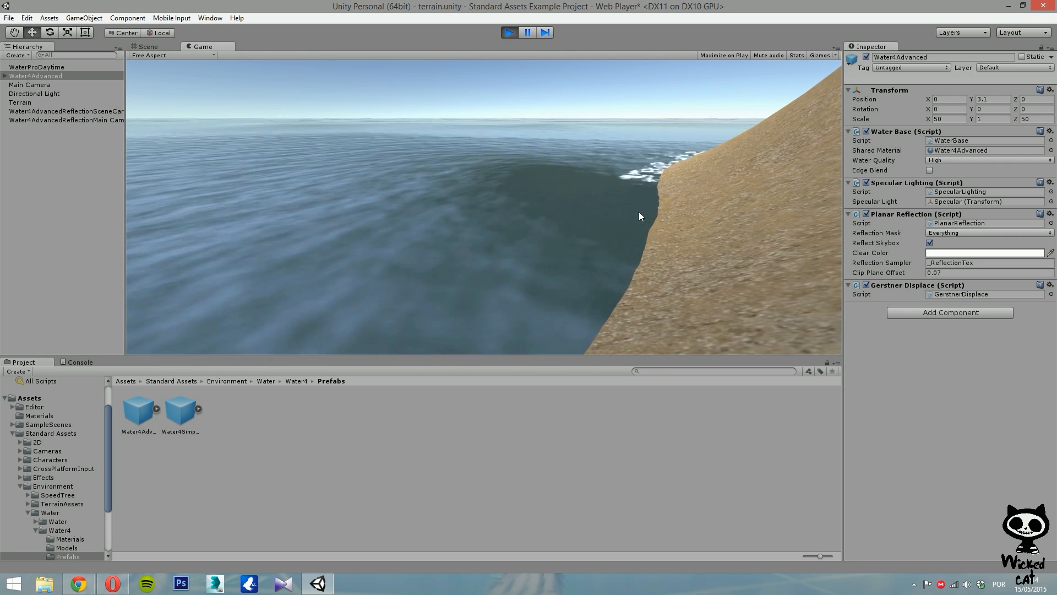
{"action": "left_click", "coordinate": [929, 170]}
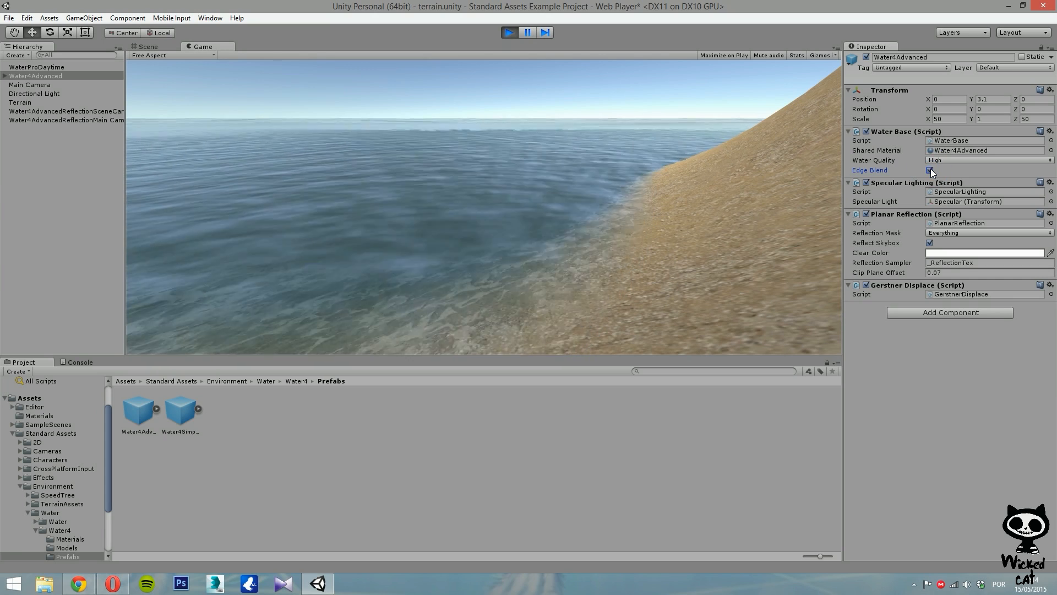